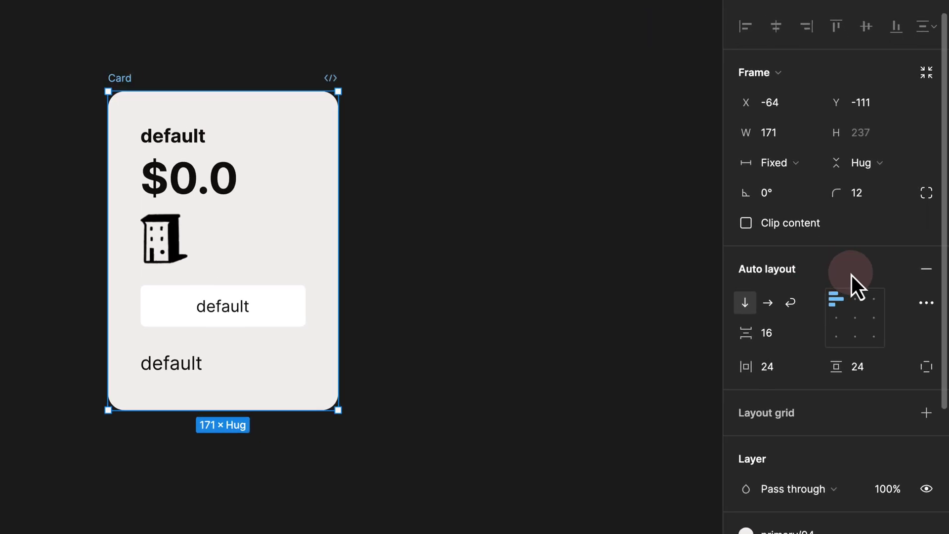
Step: Toggle auto layout off and back on for the Card frame, twice
left_click(926, 269)
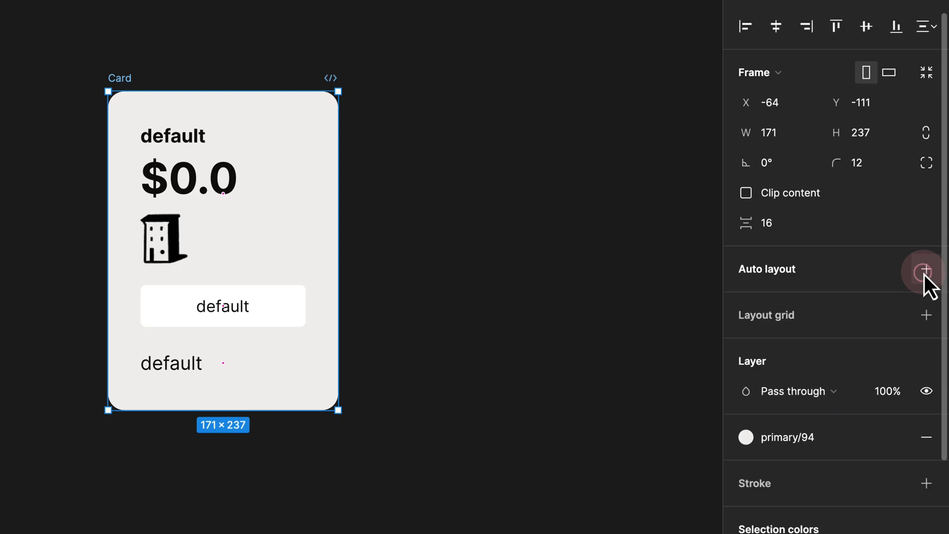
left_click(925, 272)
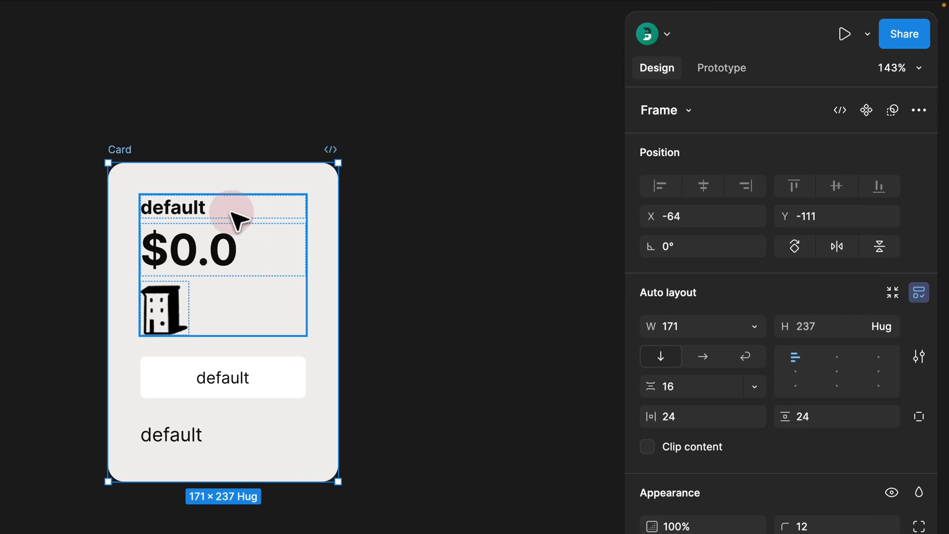
left_click(918, 299)
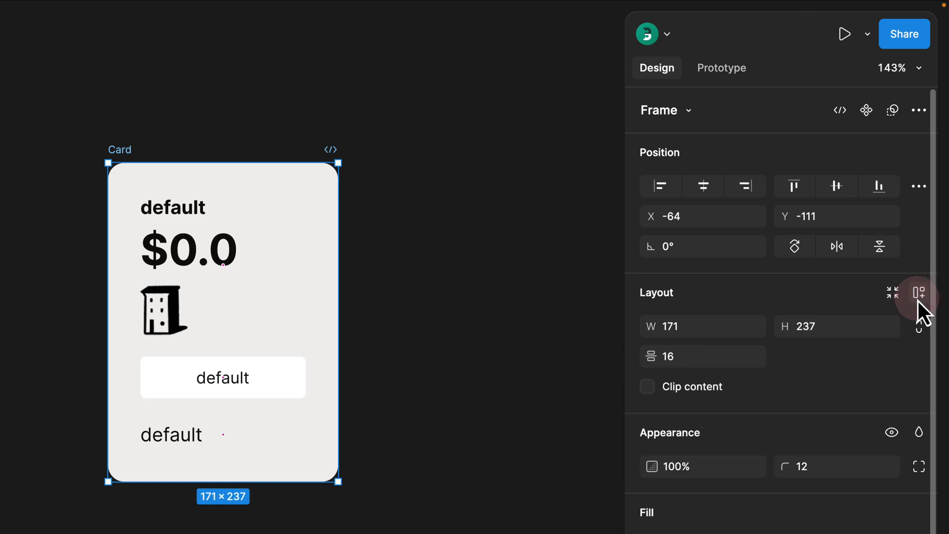
left_click(919, 294)
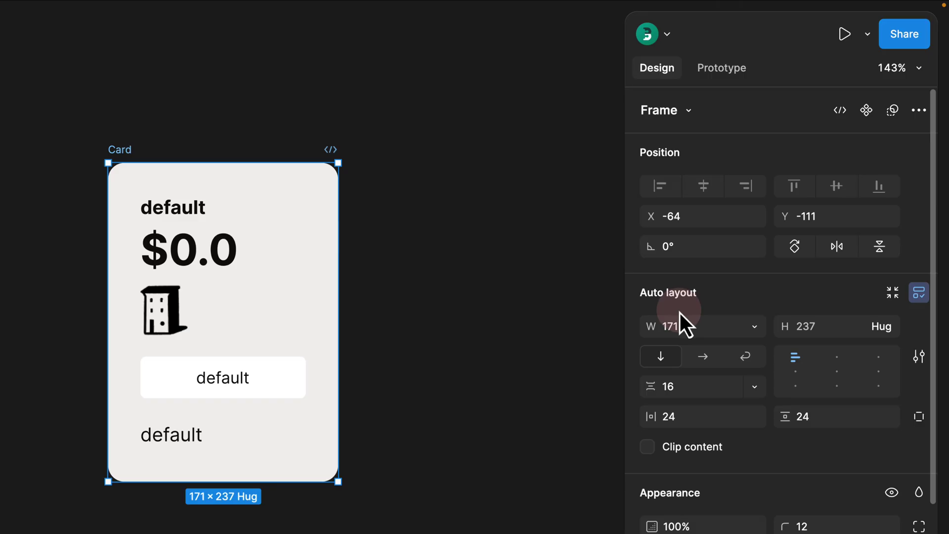
Step: Drag the Card frame right and down, then give it a fixed 200 width
left_click_drag(123, 149, 157, 177)
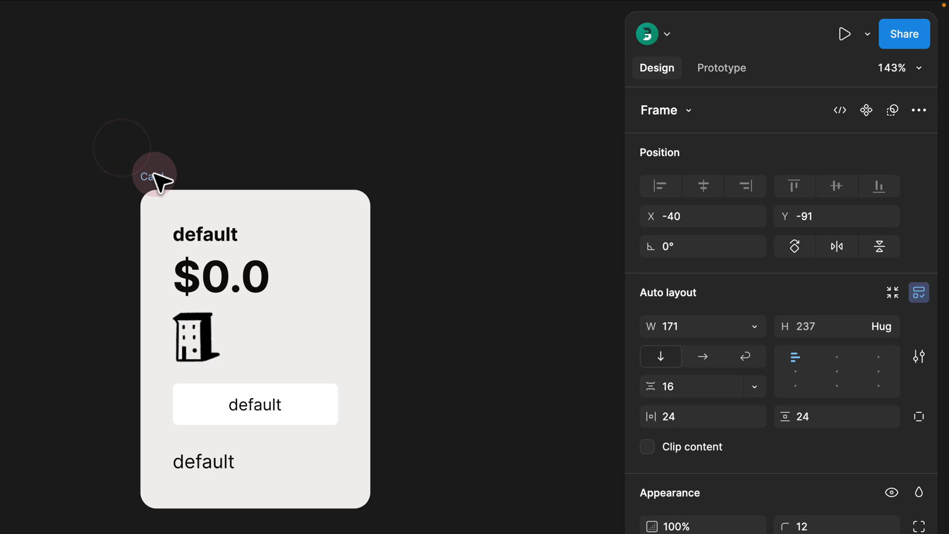
left_click(660, 311)
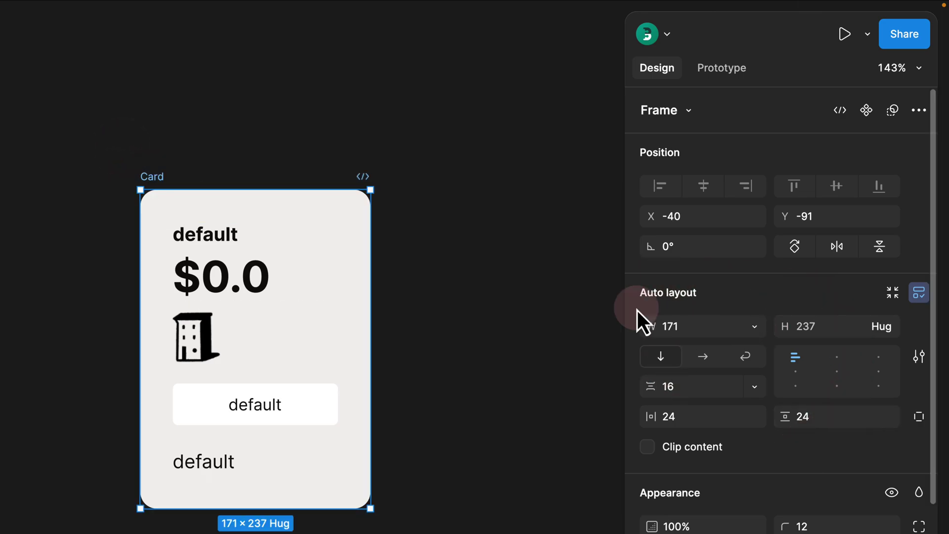
left_click(687, 328)
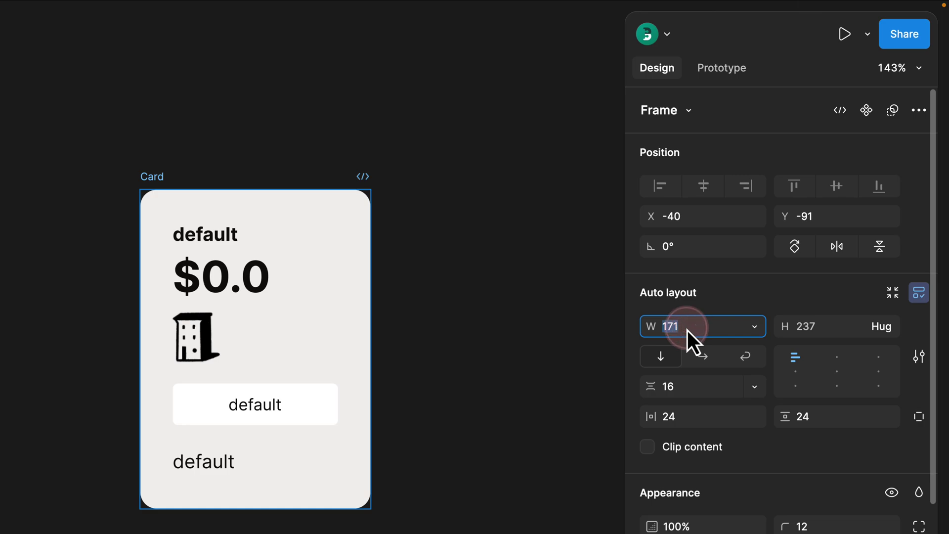
type("200")
key("Return")
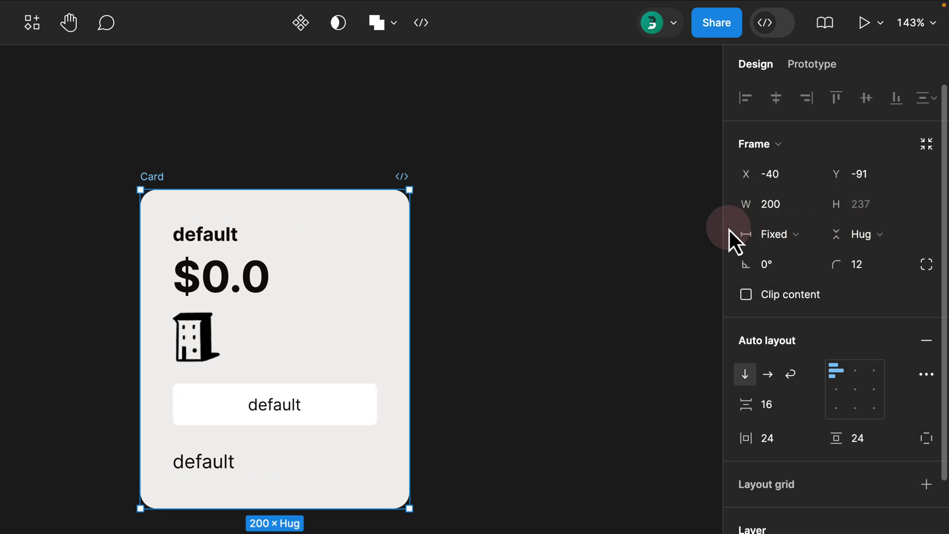
key("Return")
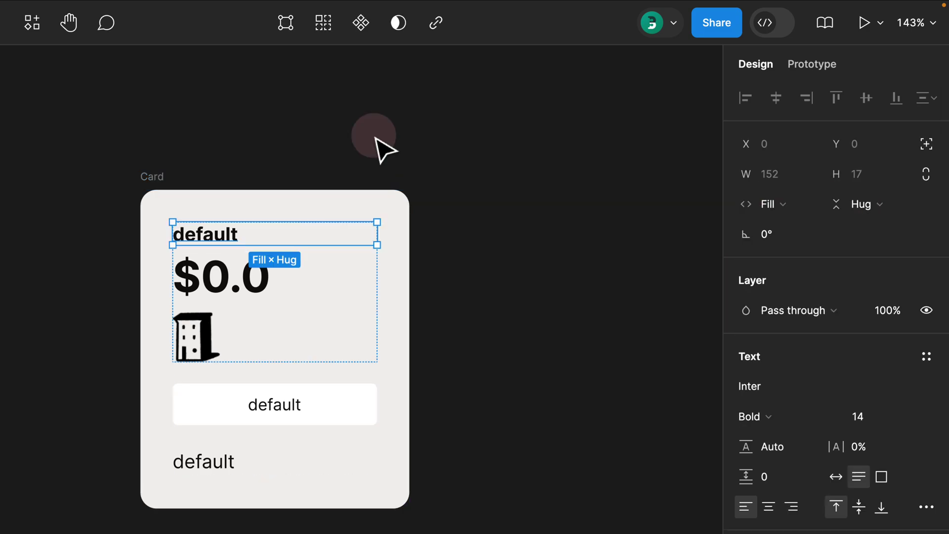
left_click(780, 207)
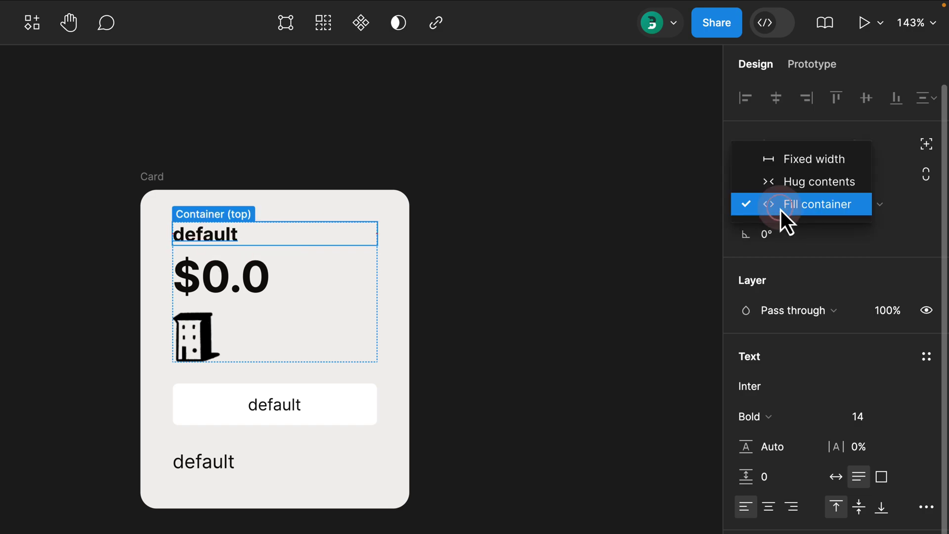
left_click(807, 236)
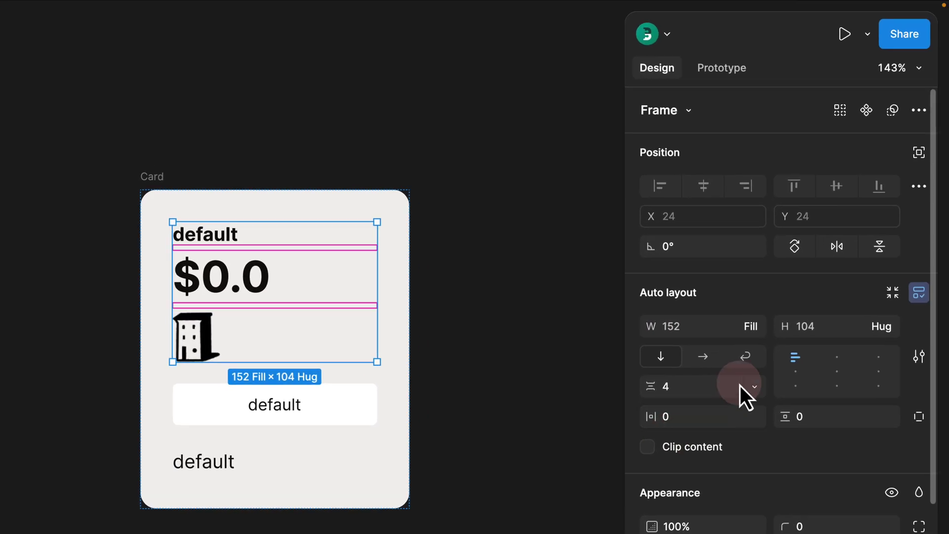
left_click(757, 330)
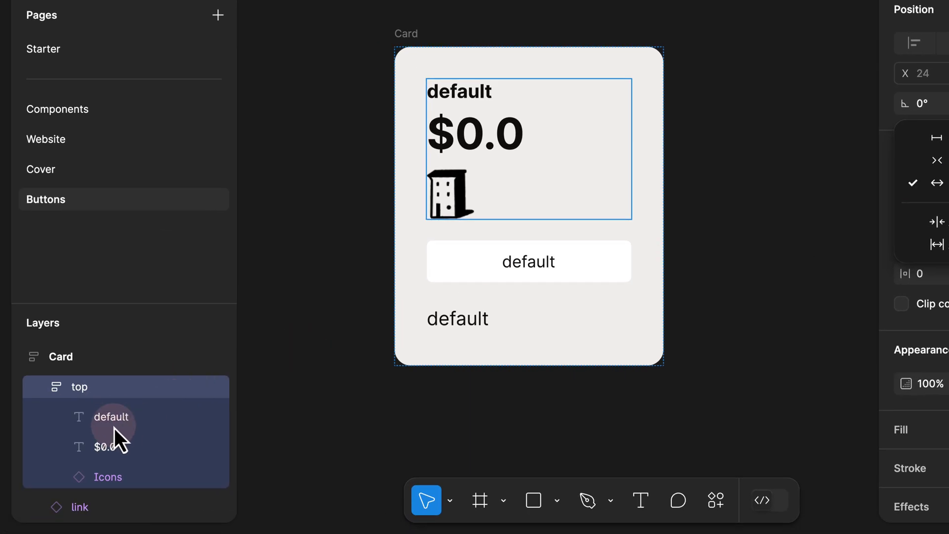
left_click(115, 420)
left_click(116, 421)
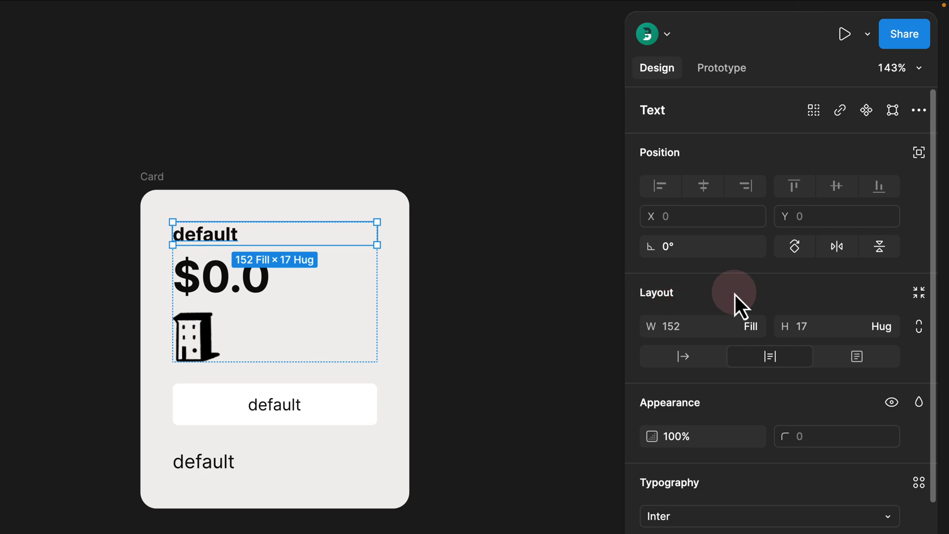
left_click(757, 328)
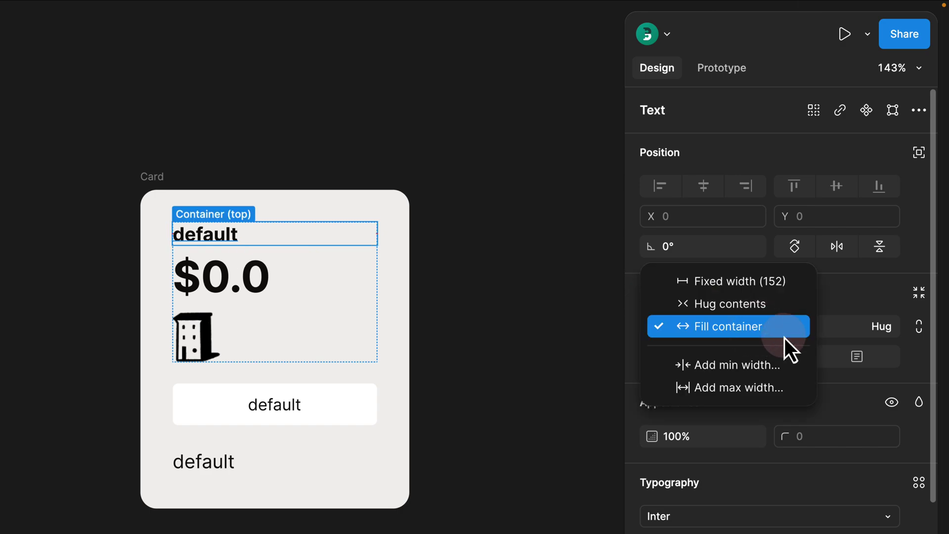
left_click(654, 347)
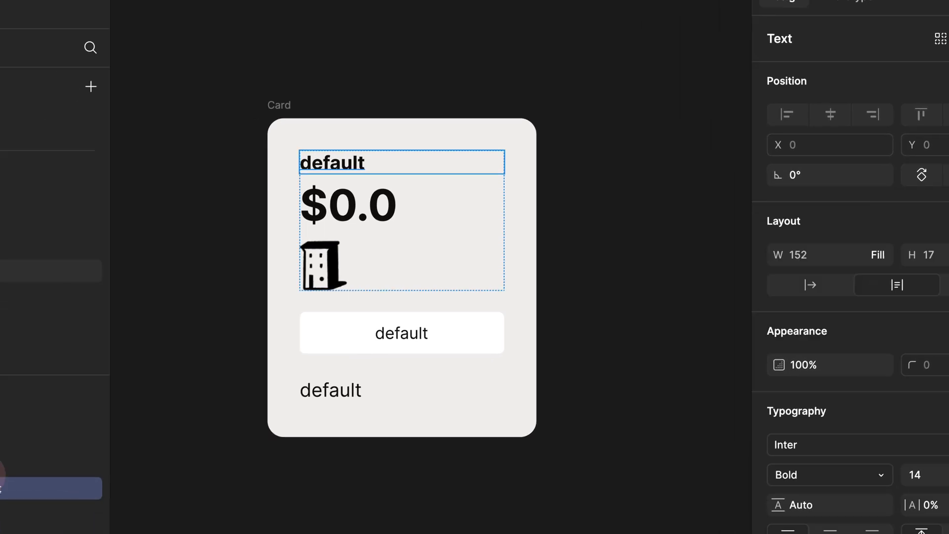
left_click(113, 417)
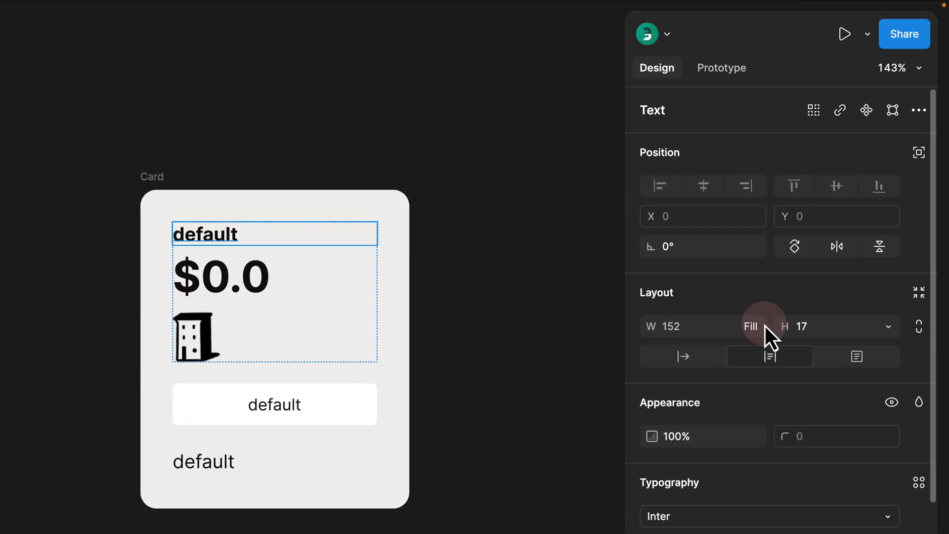
left_click(762, 328)
left_click(761, 327)
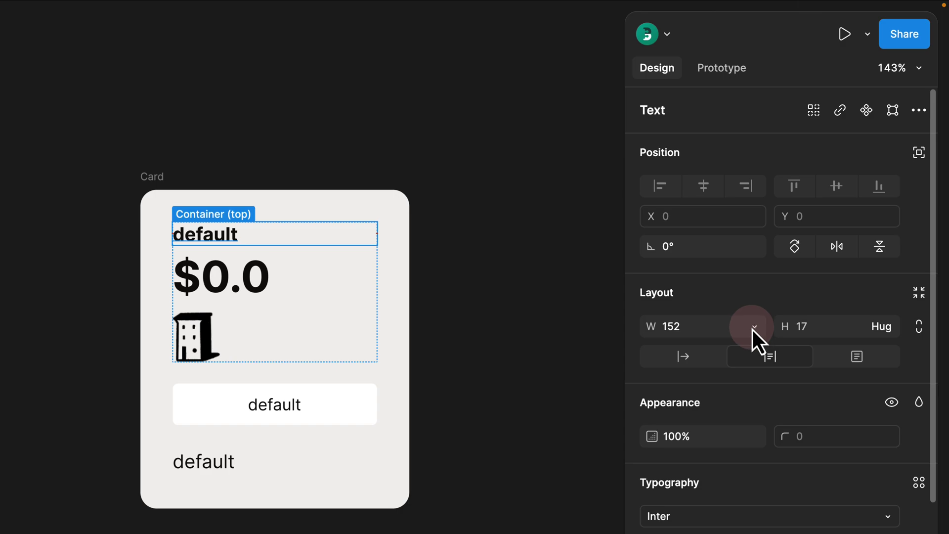
key("Escape")
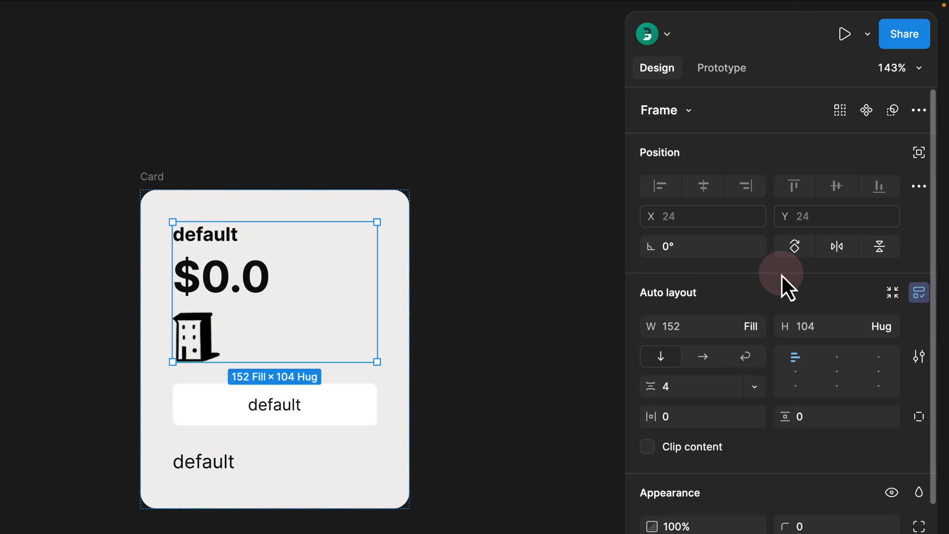
left_click(758, 328)
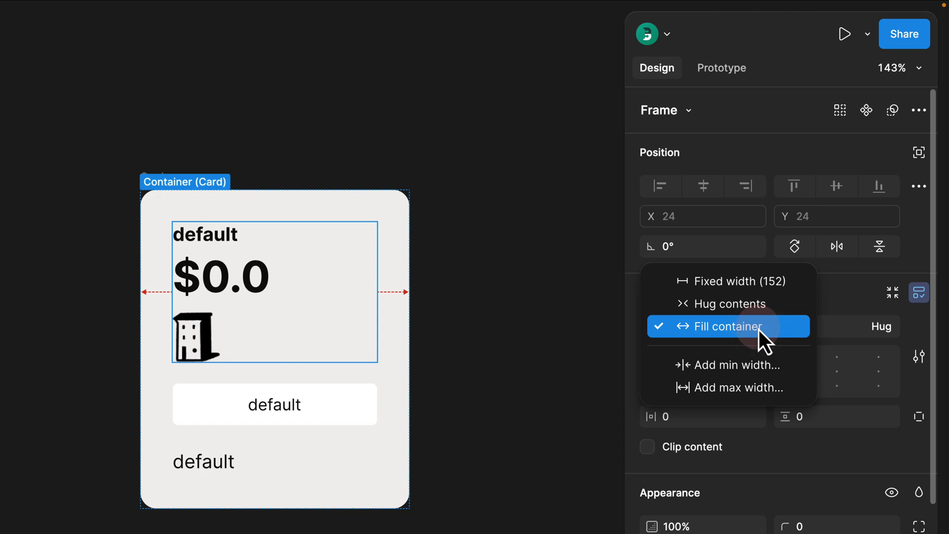
left_click(857, 307)
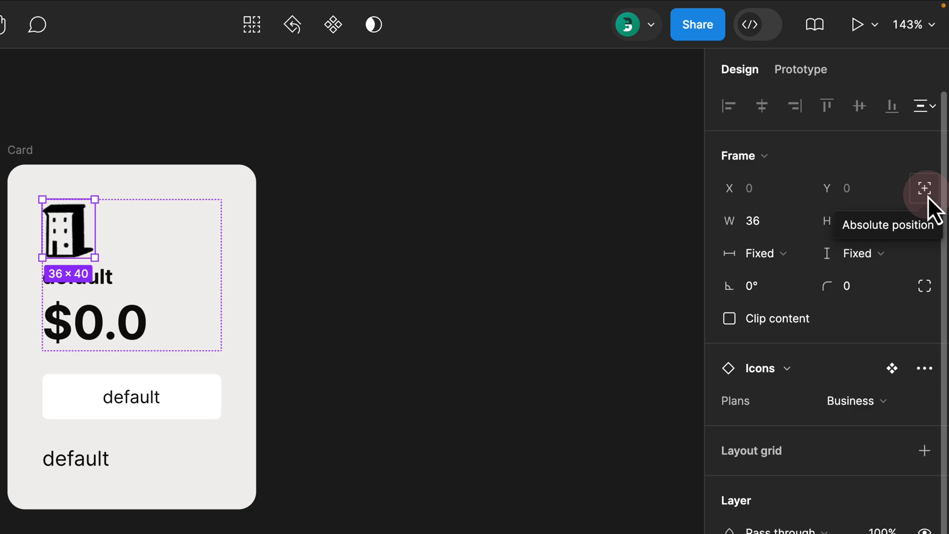
Step: Set the building icon to Absolute position (Ignore auto layout) in both old and new UI
left_click(925, 188)
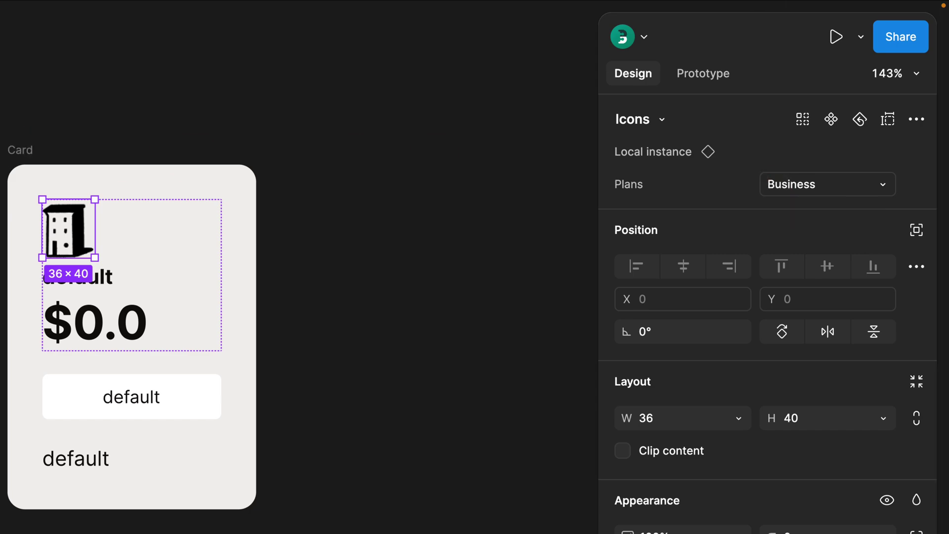
left_click(68, 232)
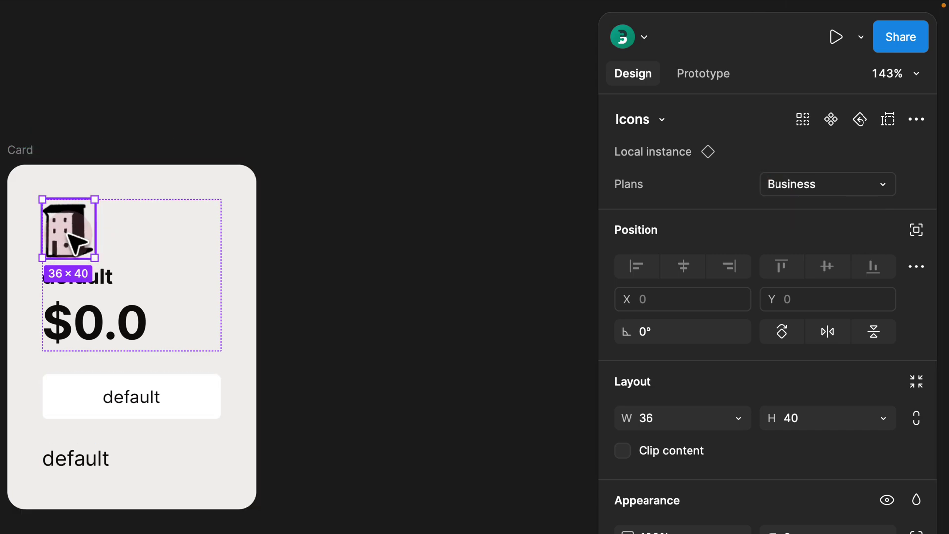
left_click(636, 235)
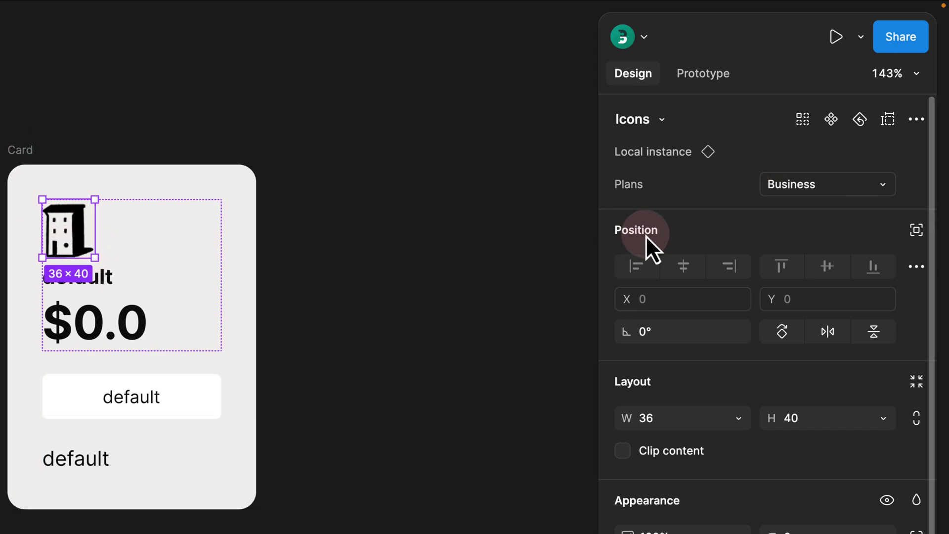
left_click(916, 231)
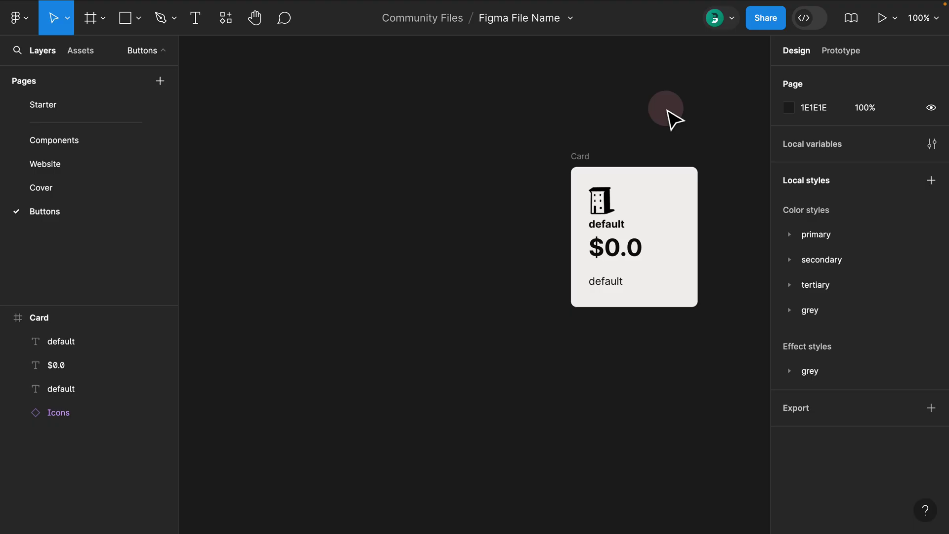
Step: Align the building icon to the Card's right, left and centre, ending centred
left_click(609, 202)
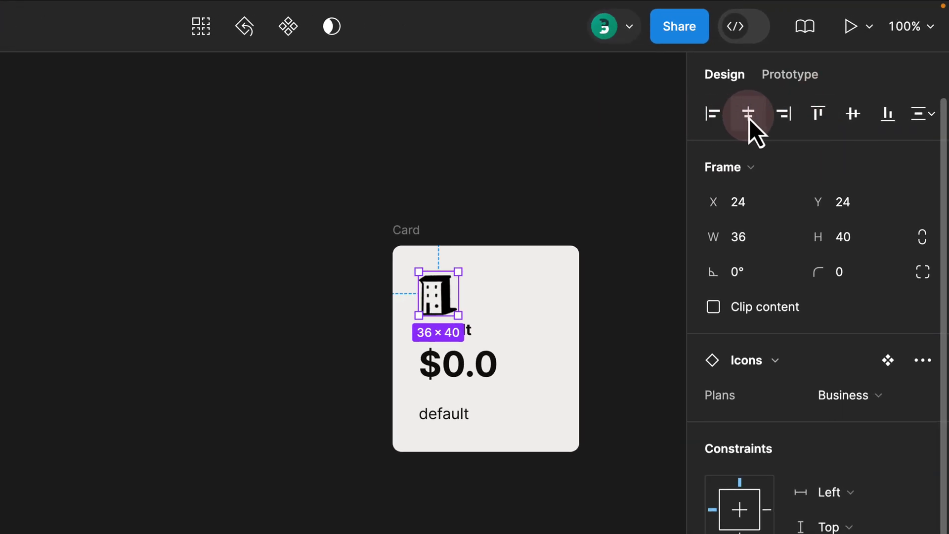
left_click(788, 115)
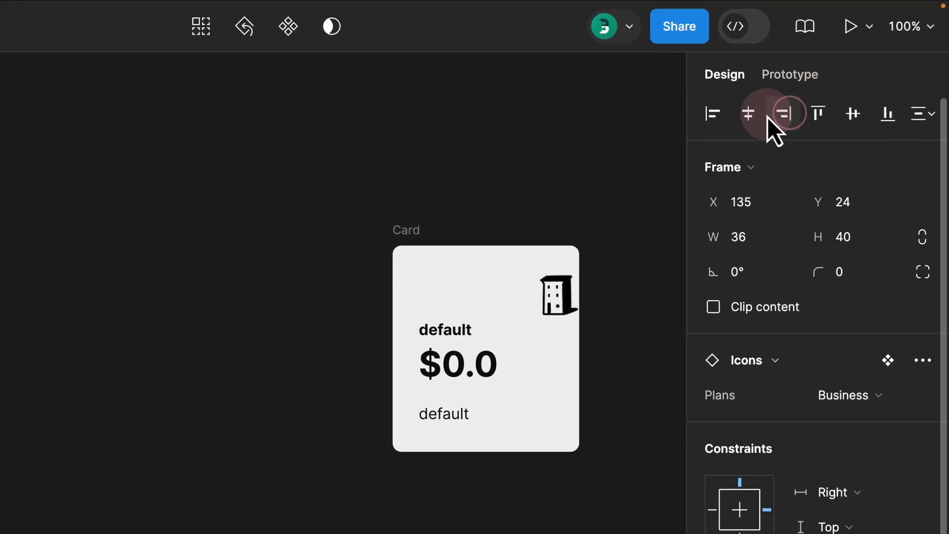
left_click(760, 118)
left_click(710, 119)
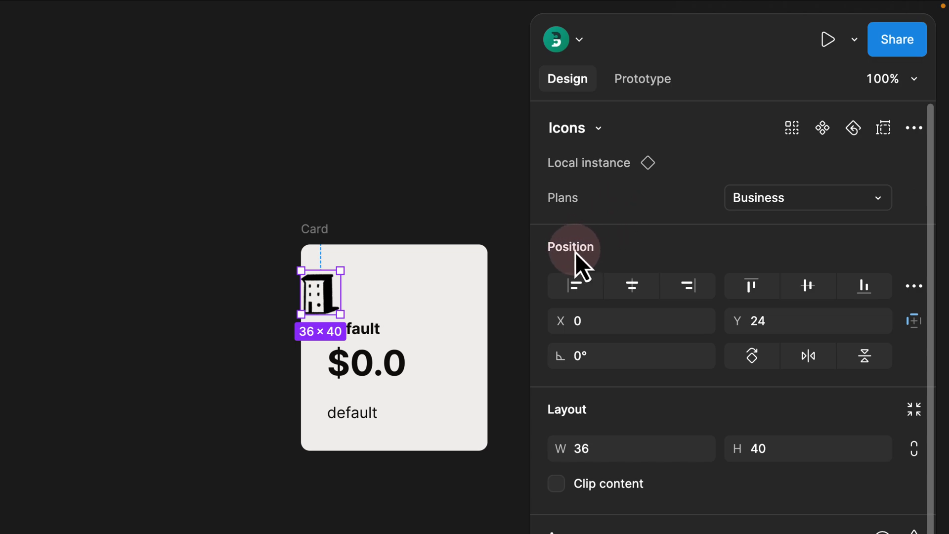
left_click(642, 290)
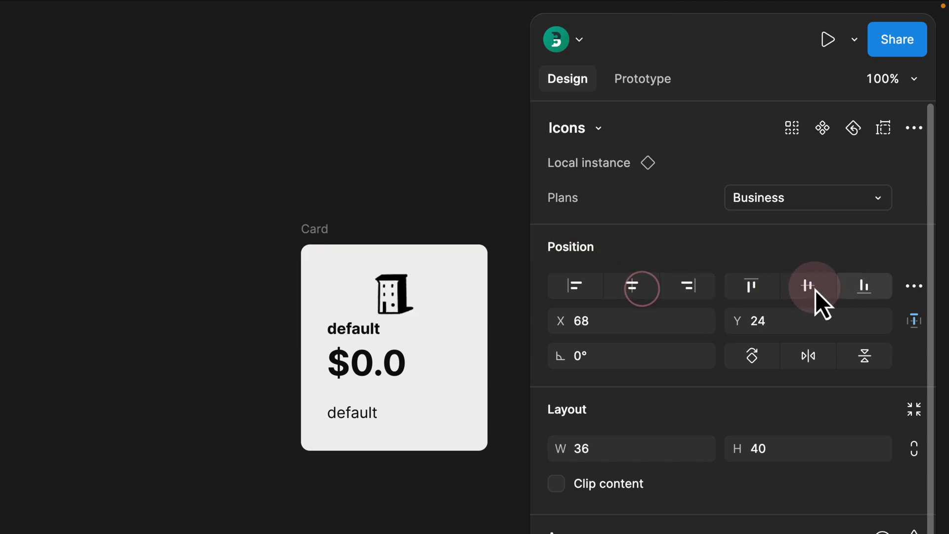
left_click(688, 287)
left_click(629, 288)
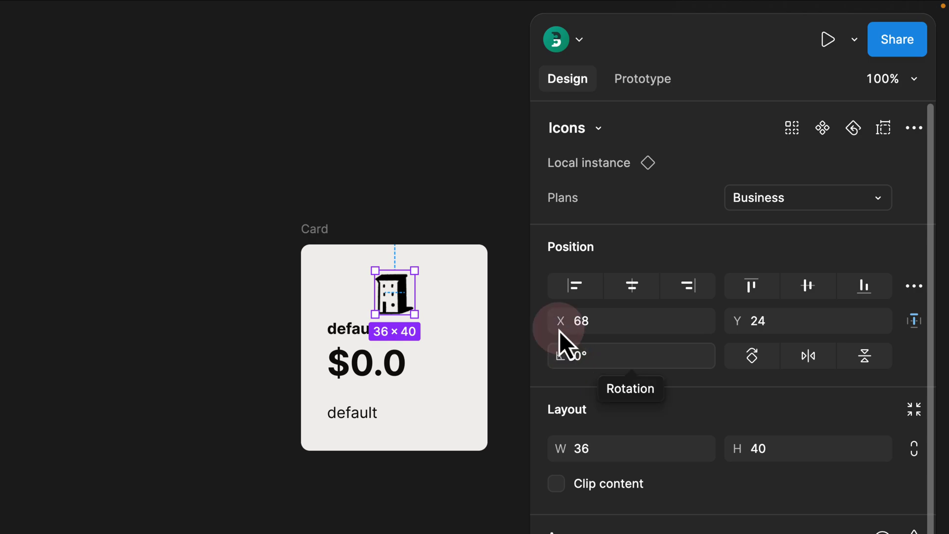
Step: Flip the icon horizontally and vertically, then rotate it in quarter turns back upright
left_click(810, 364)
left_click(878, 363)
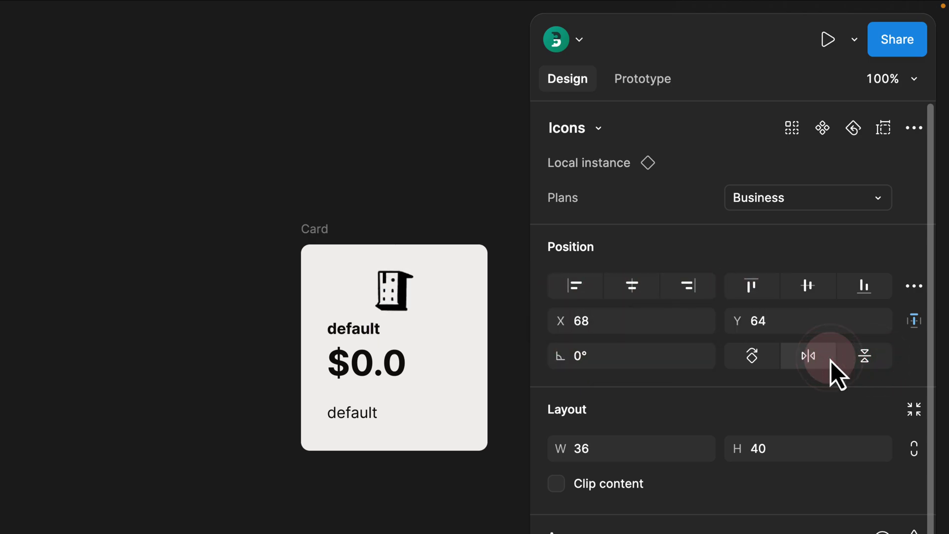
left_click(735, 357)
left_click(752, 357)
left_click(752, 357)
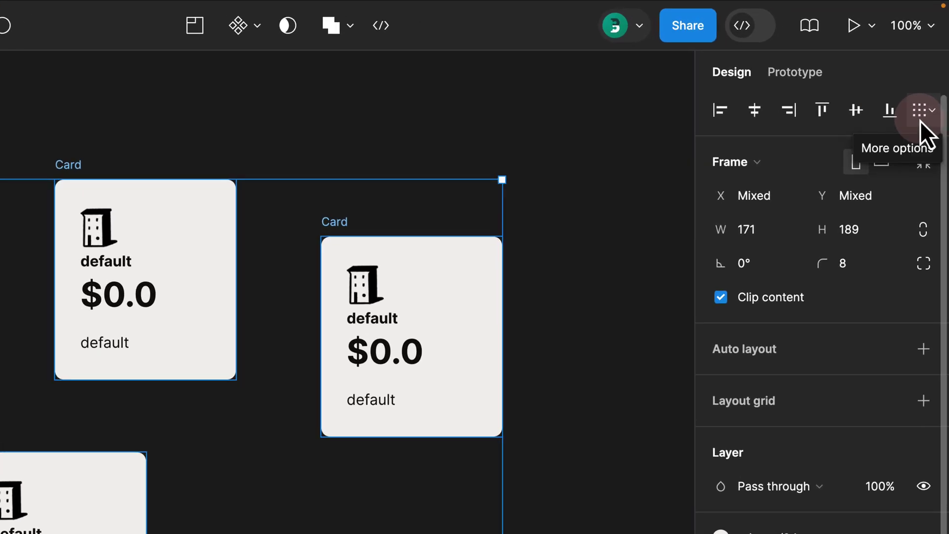
Step: Arrange the three Card frames into an even grid with Tidy up
left_click(931, 77)
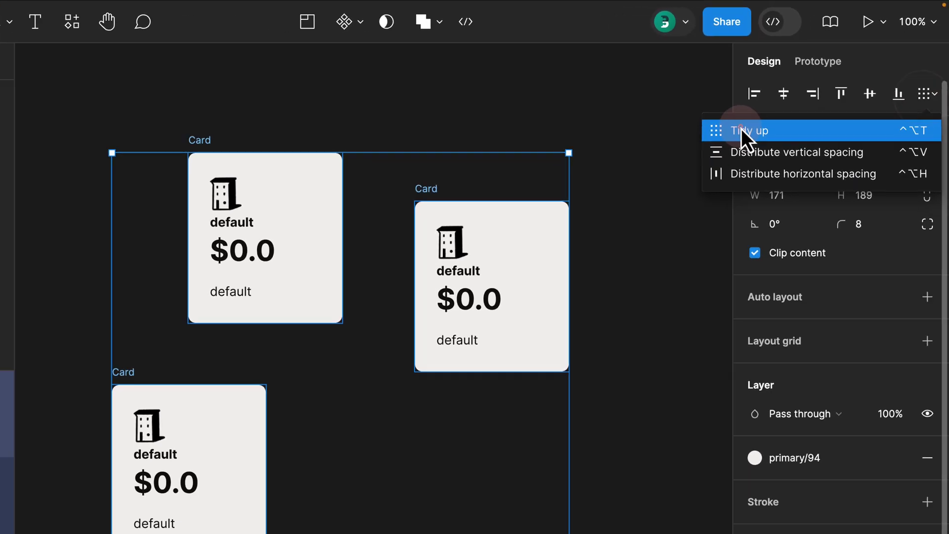
left_click(687, 154)
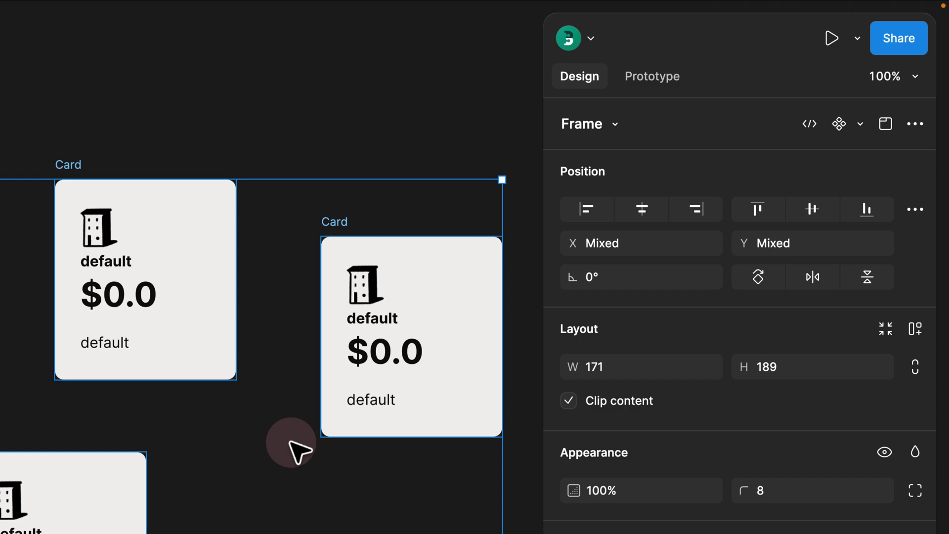
left_click(915, 210)
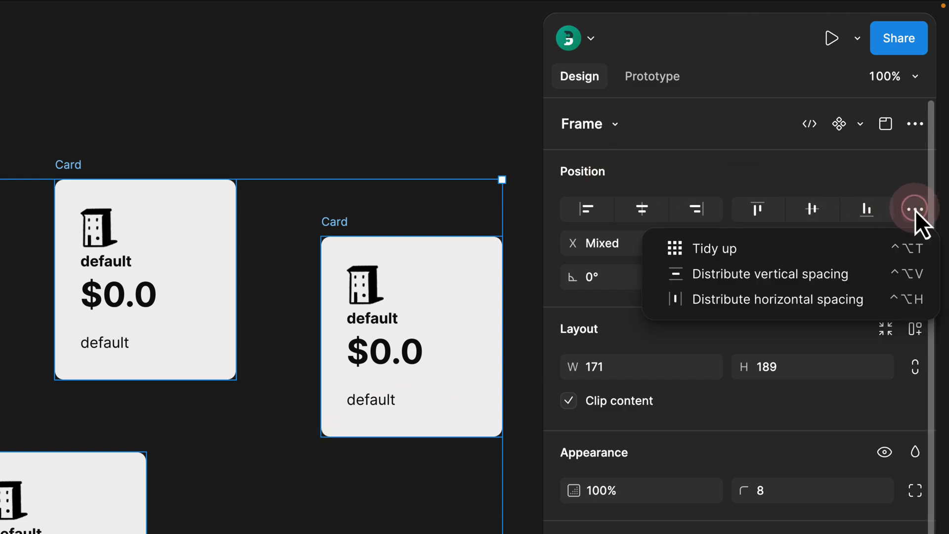
left_click(785, 249)
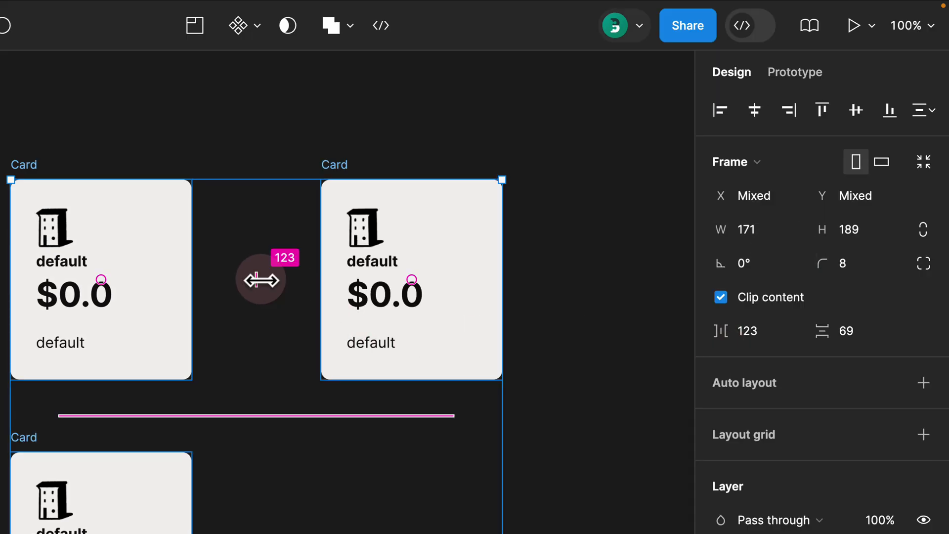
Step: Scrub the grid spacing to 97 horizontally and 83 vertically
left_click_drag(706, 330, 744, 333)
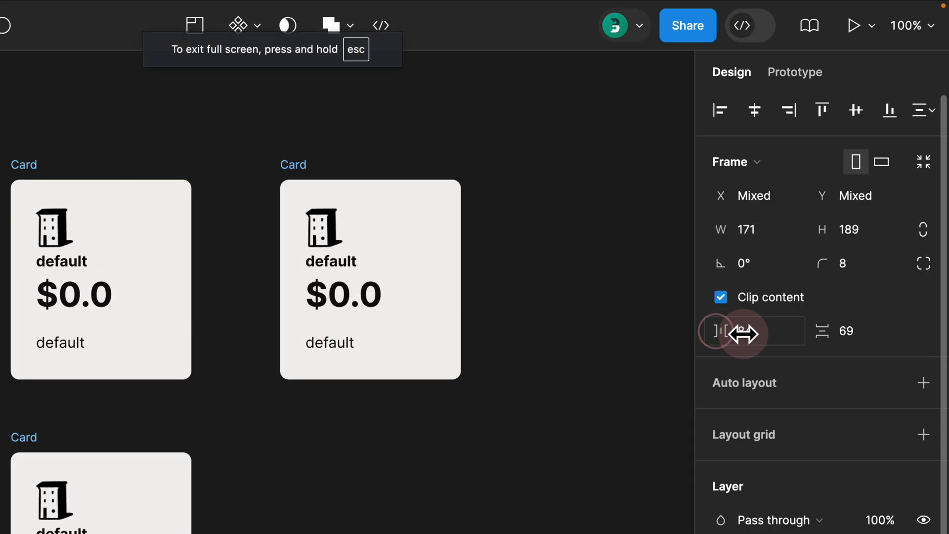
left_click_drag(818, 333, 818, 333)
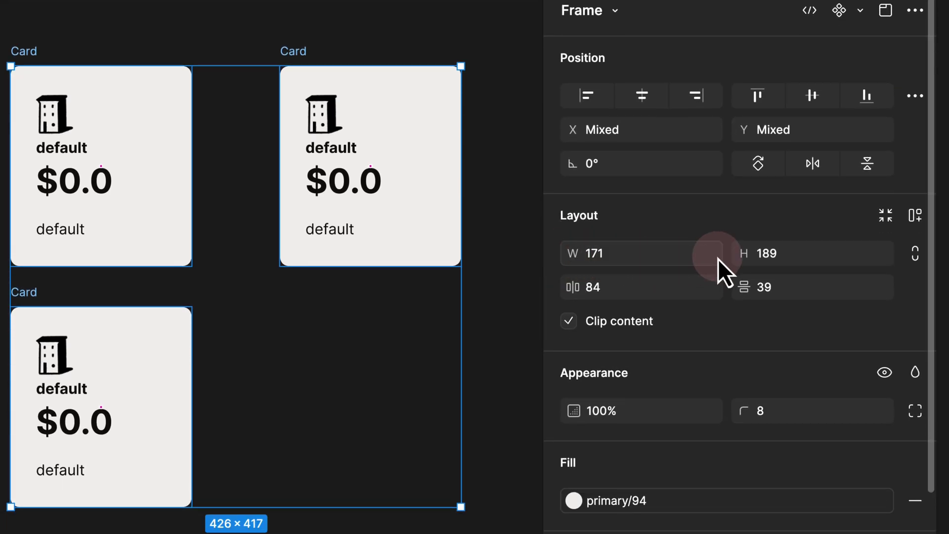
left_click_drag(737, 286, 836, 286)
left_click_drag(559, 286, 588, 290)
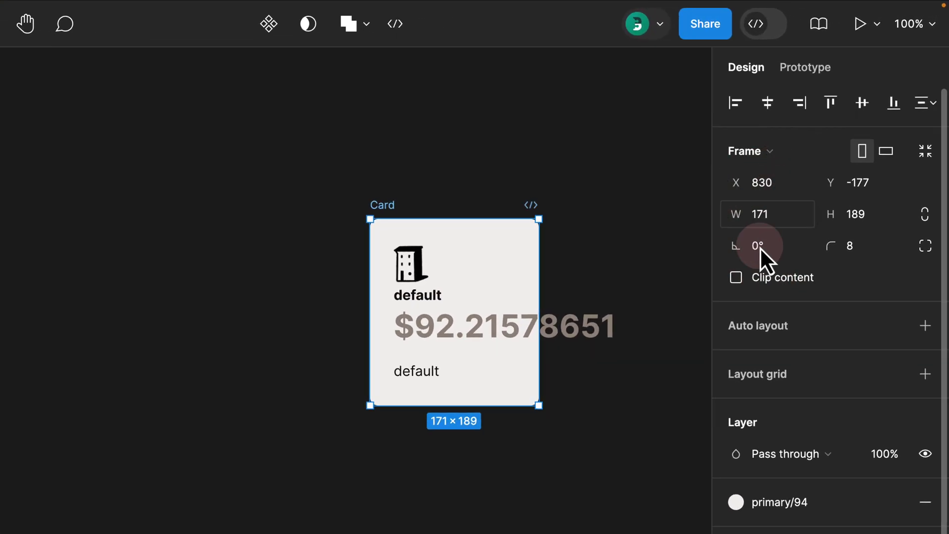
Step: Turn on Clip content to cut off the $92.21578651 price, then toggle it to compare
left_click(736, 277)
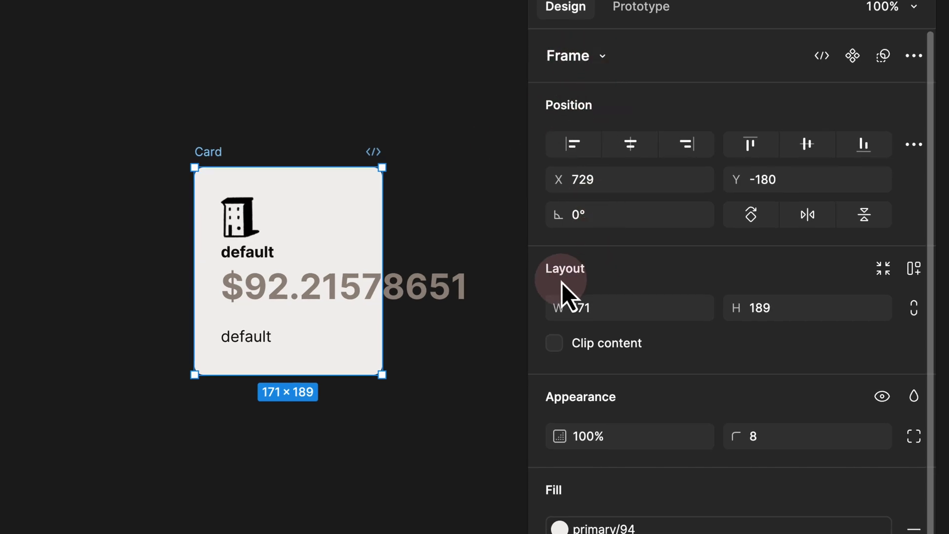
left_click(555, 343)
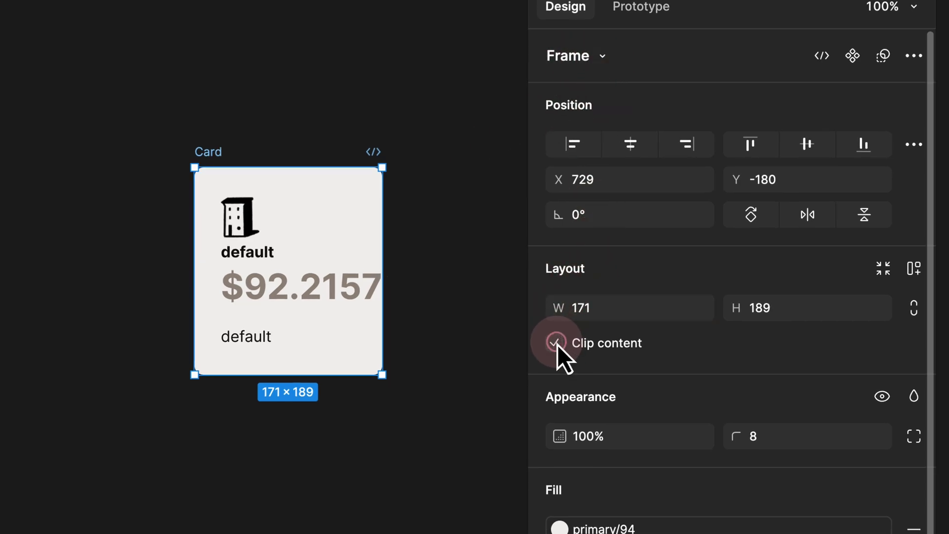
left_click(555, 342)
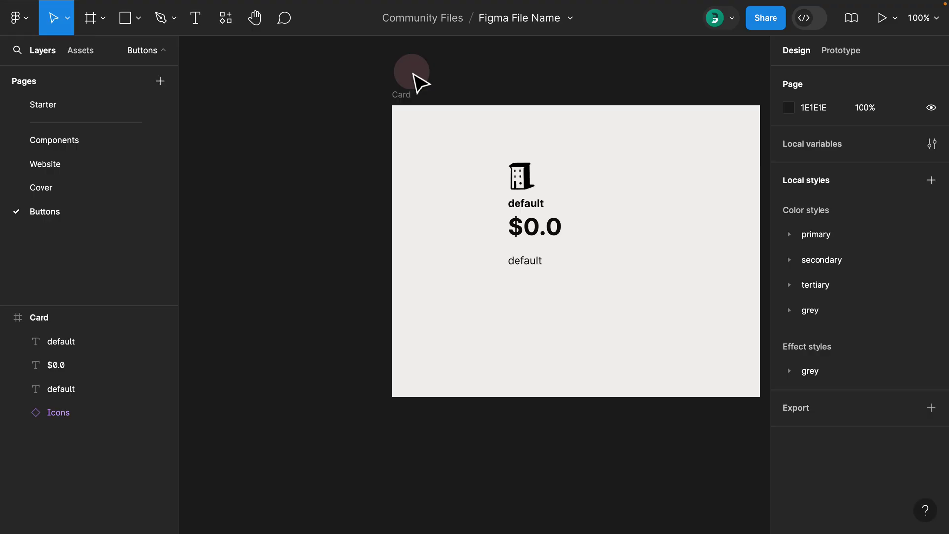
Step: Select the large Card frame and apply Resize to fit around its icon and text
left_click(405, 95)
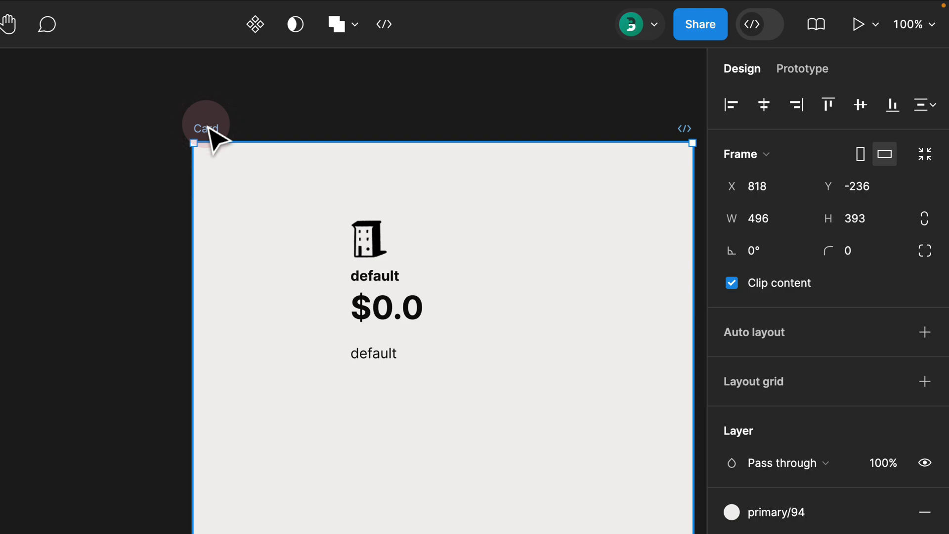
left_click(922, 159)
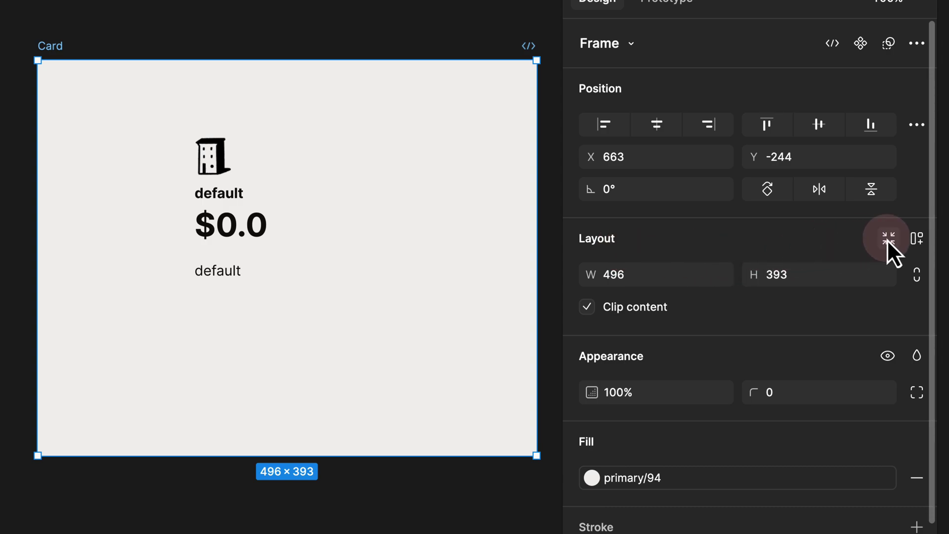
left_click(888, 242)
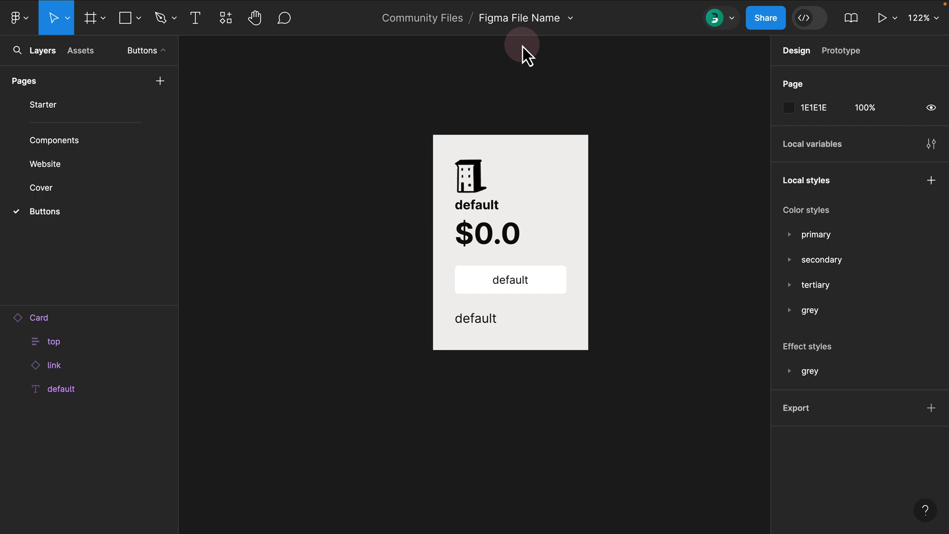
Step: Give the Card component a 16 corner radius and inspect the independent corner values
left_click(538, 175)
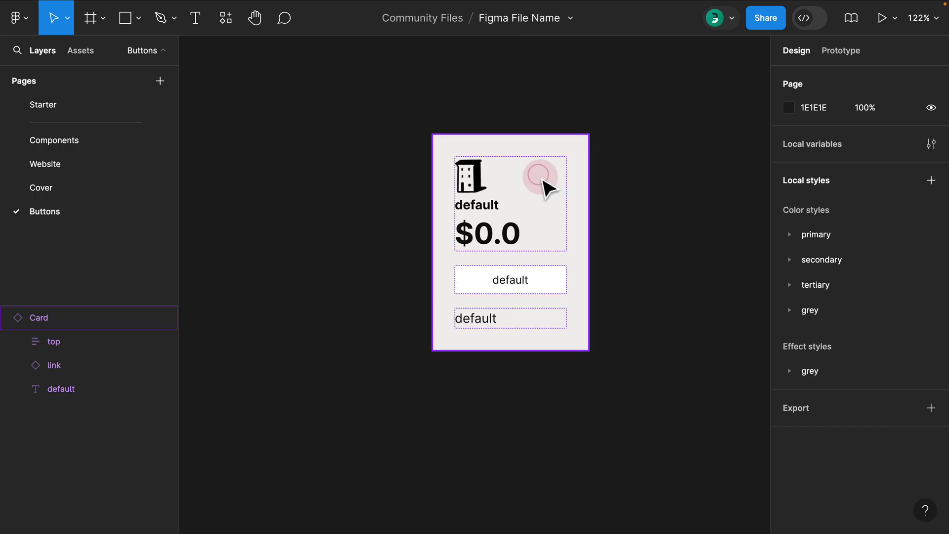
left_click(872, 211)
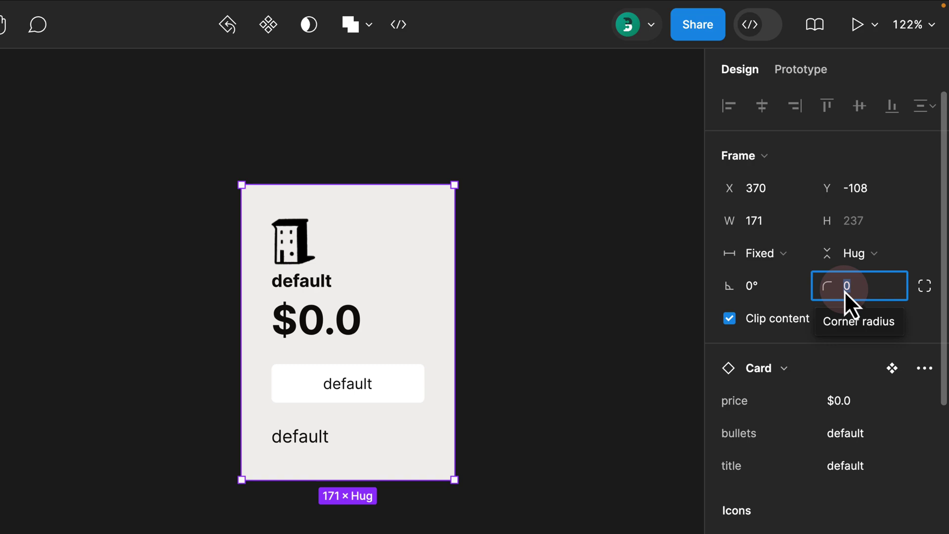
type("16")
key("Return")
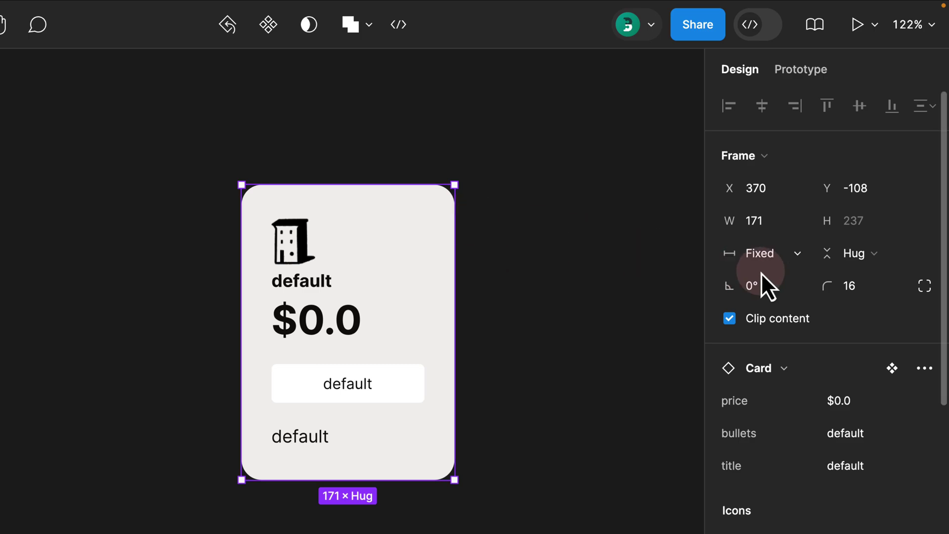
left_click(924, 287)
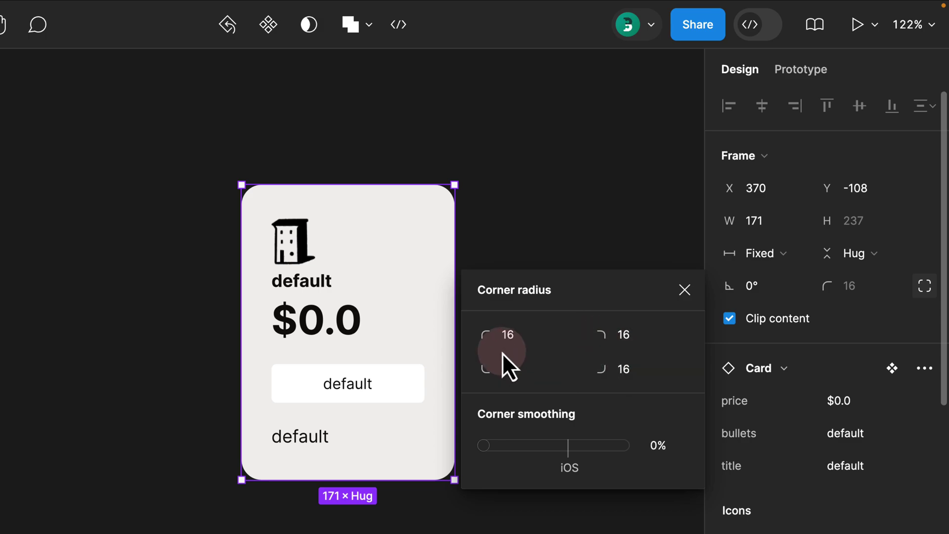
left_click(491, 337)
left_click_drag(490, 337, 492, 335)
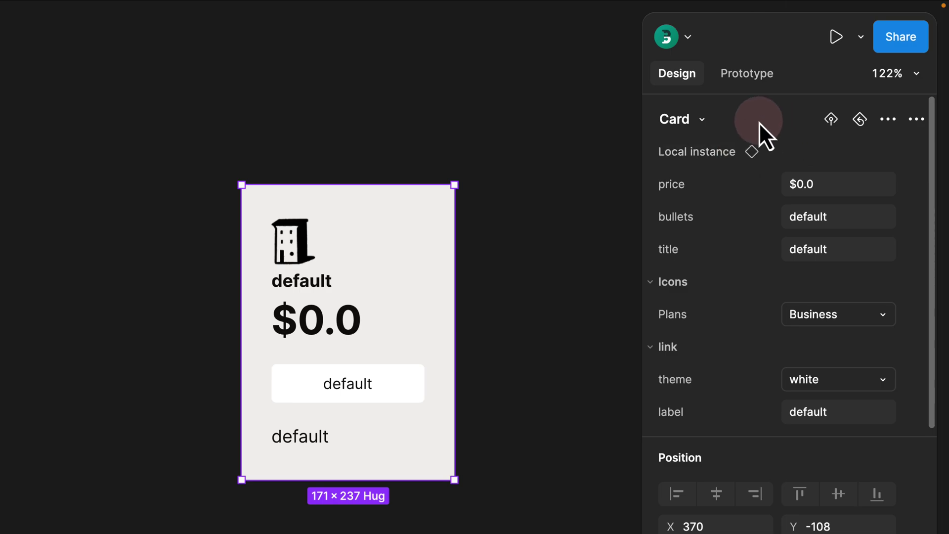
scroll(759, 122, "down", 10)
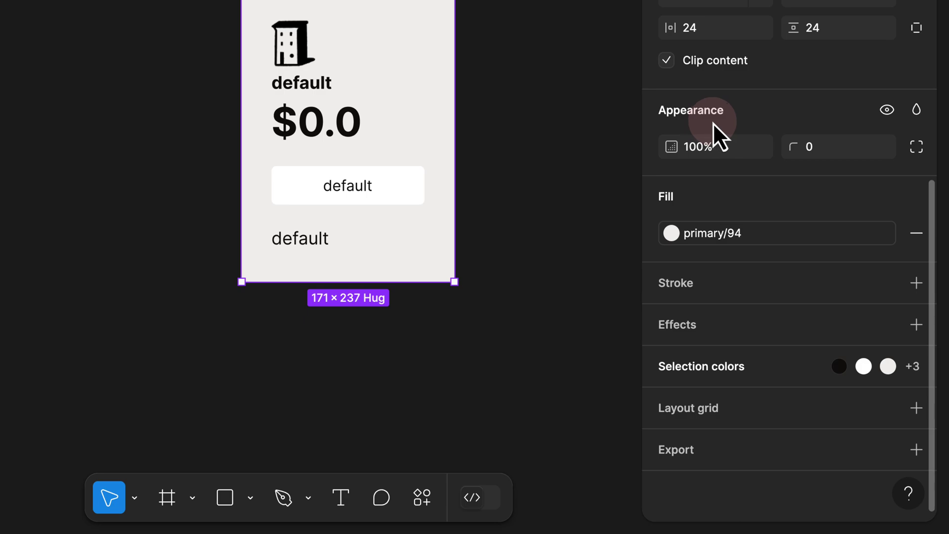
Step: In the new UI, enter corner radius 16 again and show the per-corner values
left_click(826, 149)
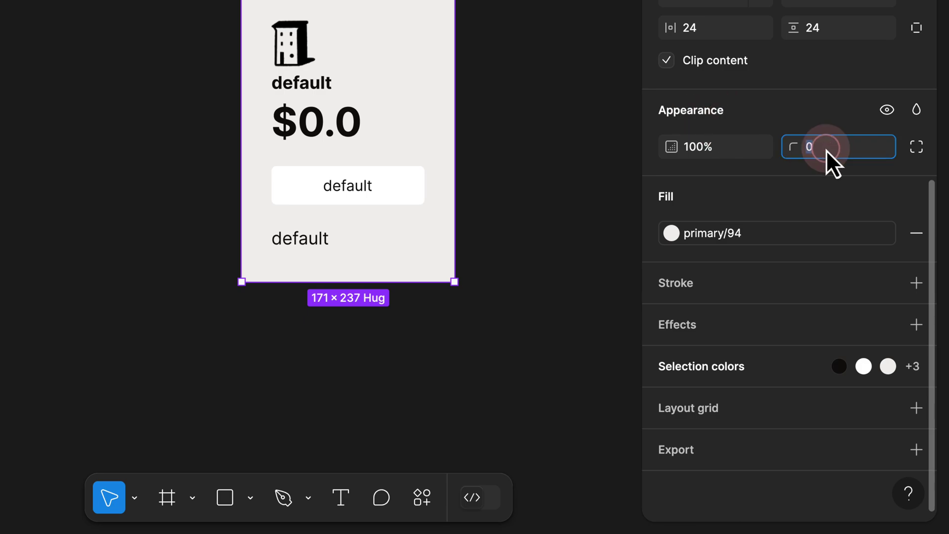
type("16")
key("Return")
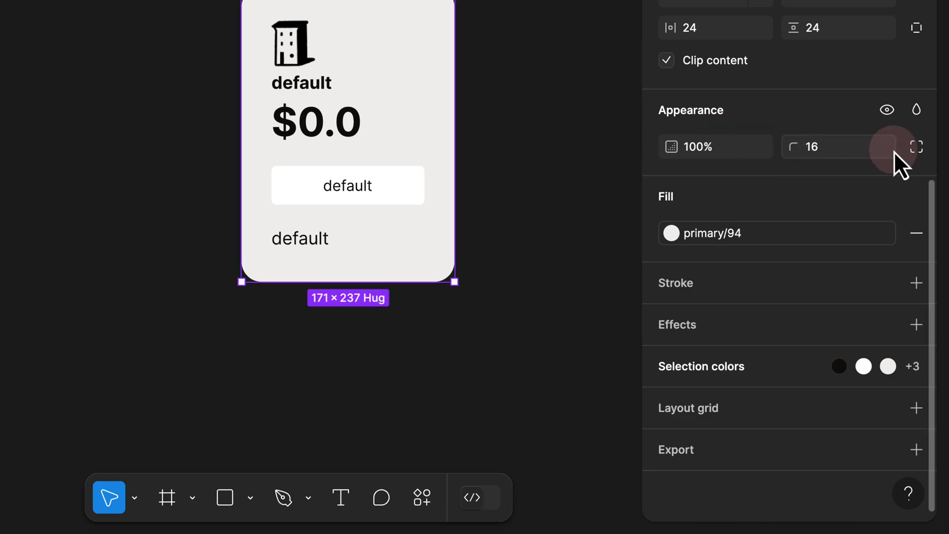
left_click(913, 151)
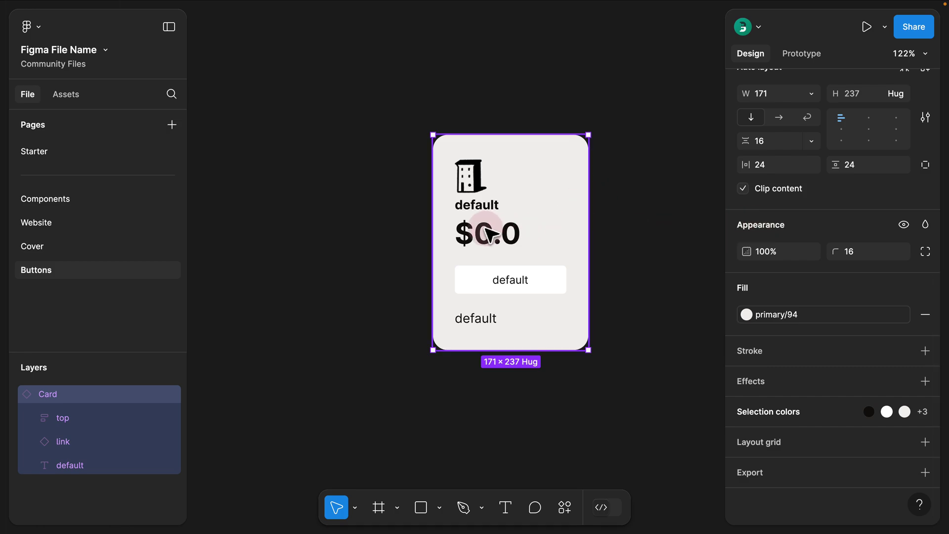
left_click(488, 234)
left_click(476, 187)
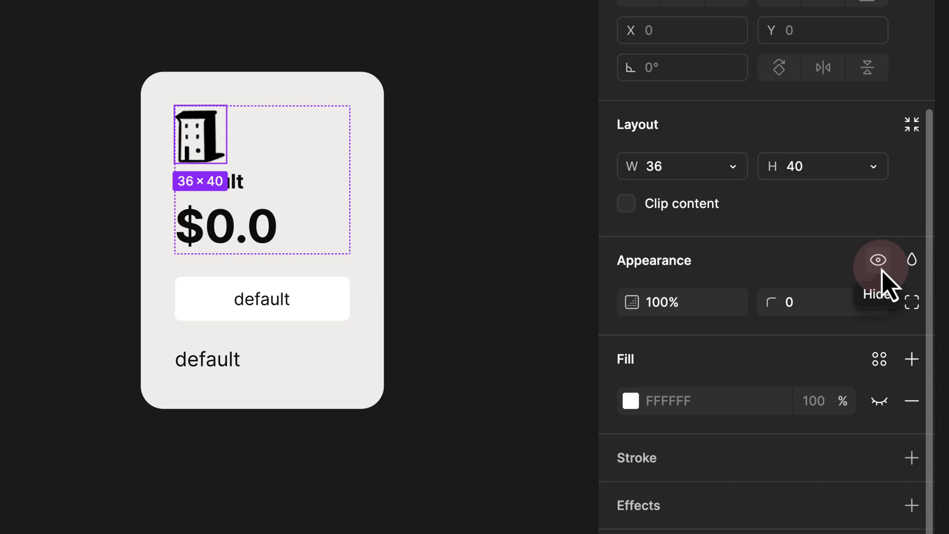
left_click(880, 267)
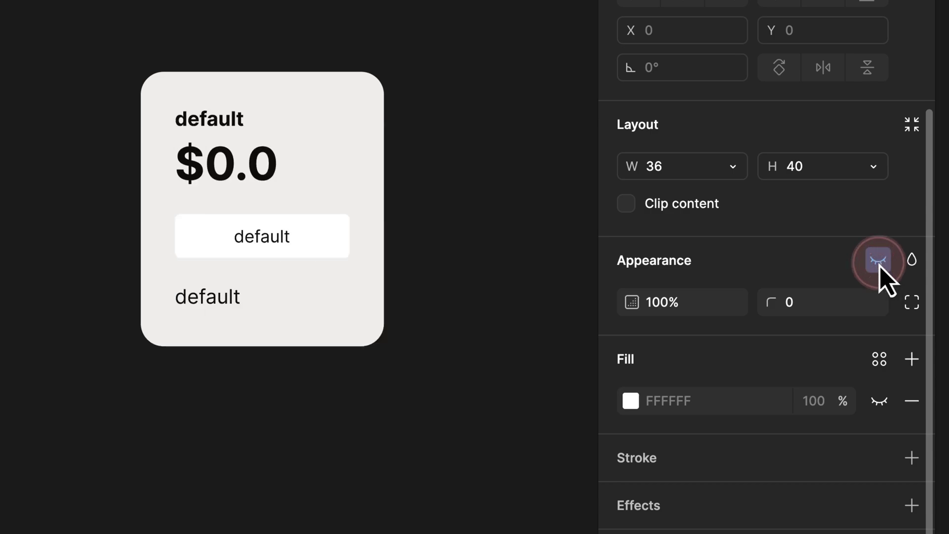
left_click(878, 262)
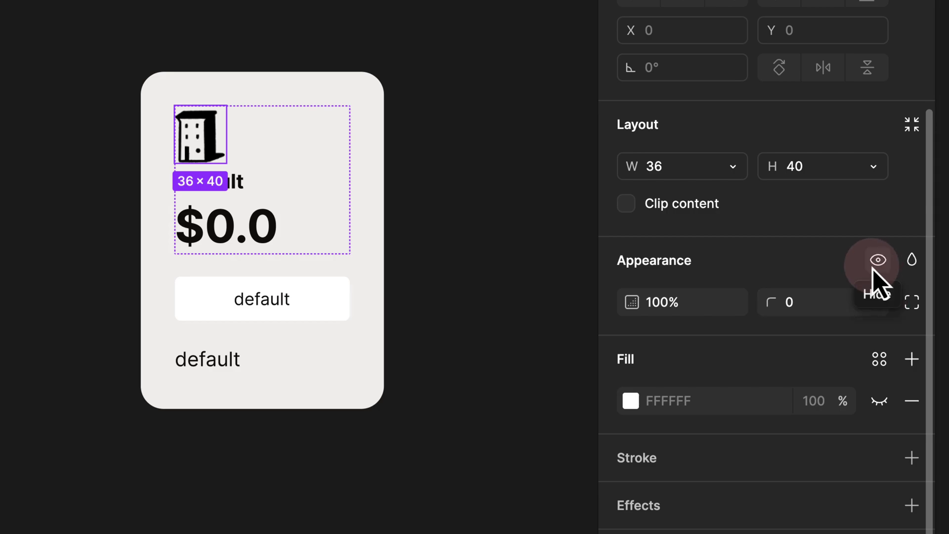
left_click(218, 148)
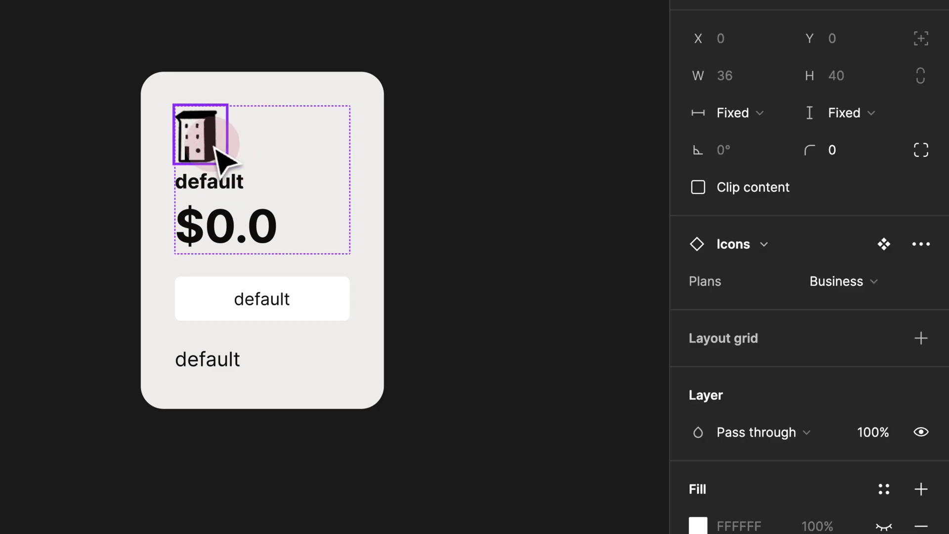
scroll(771, 355, "down", 3)
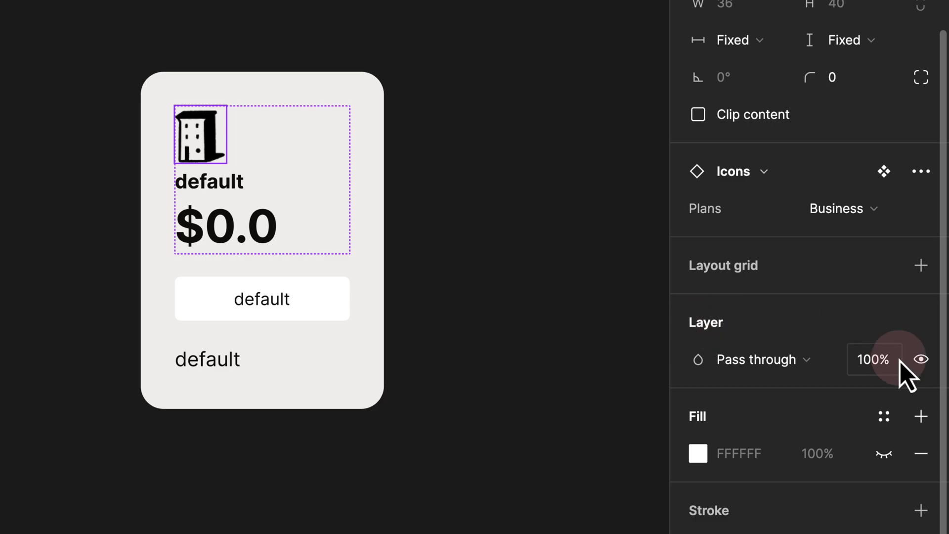
left_click(921, 365)
left_click(923, 367)
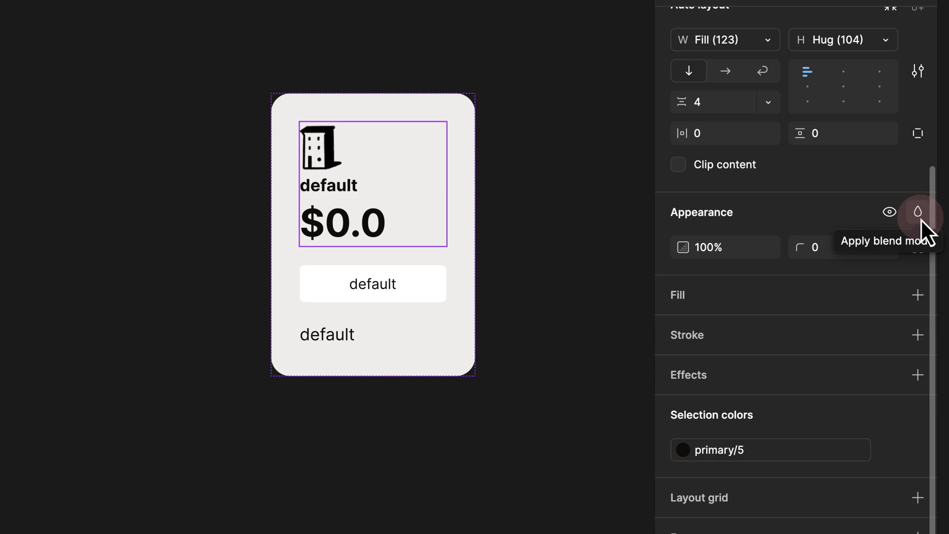
left_click(913, 217)
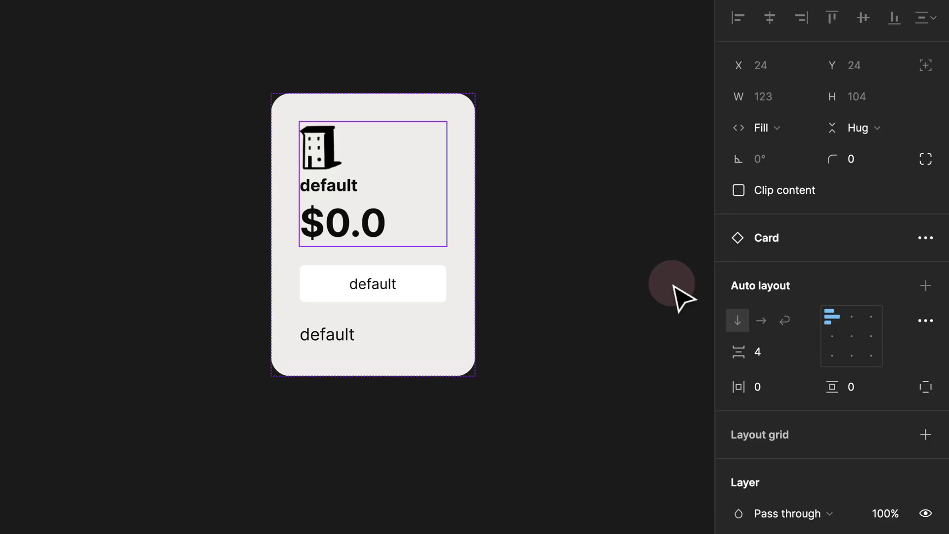
scroll(776, 245, "down", 5)
left_click(793, 276)
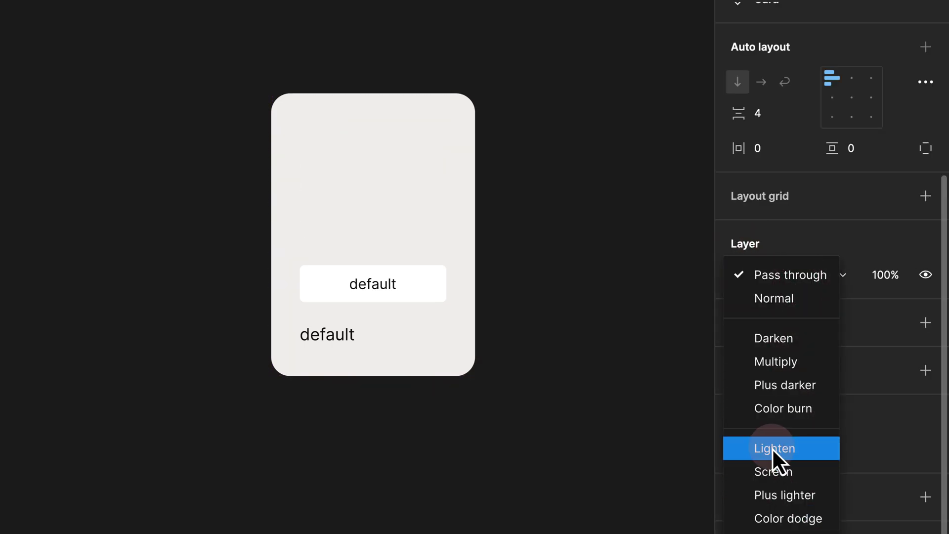
key("Escape")
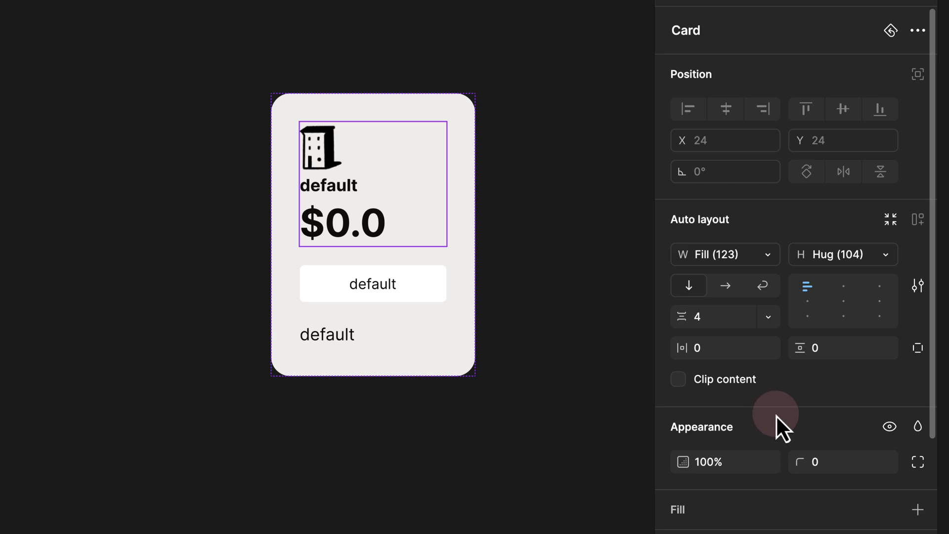
scroll(776, 418, "down", 4)
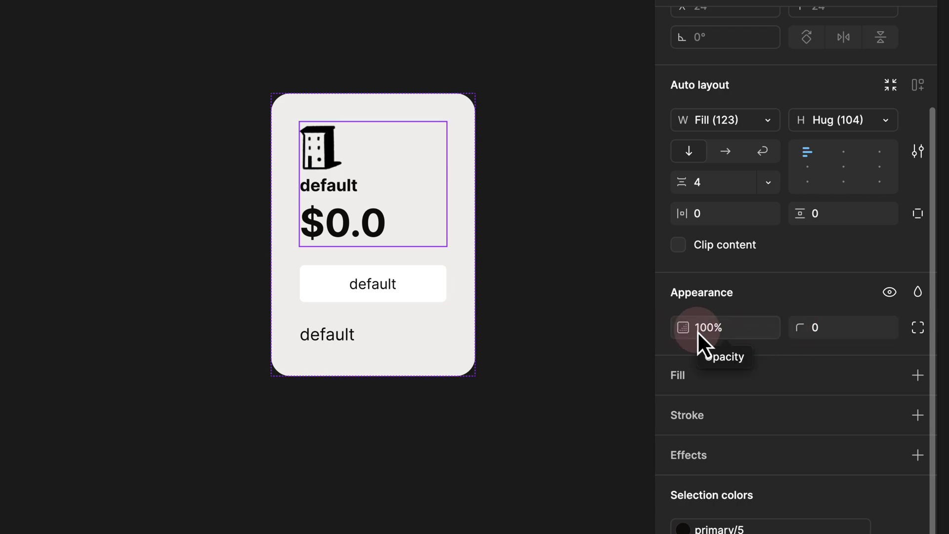
left_click(719, 331)
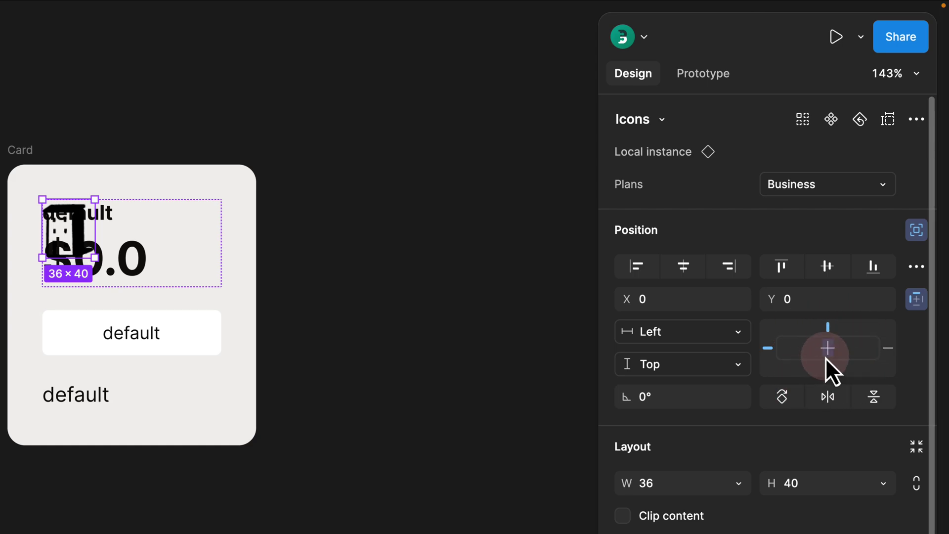
Step: Set the icon to ignore the Card's auto layout and check its constraint settings
left_click(912, 303)
left_click(912, 302)
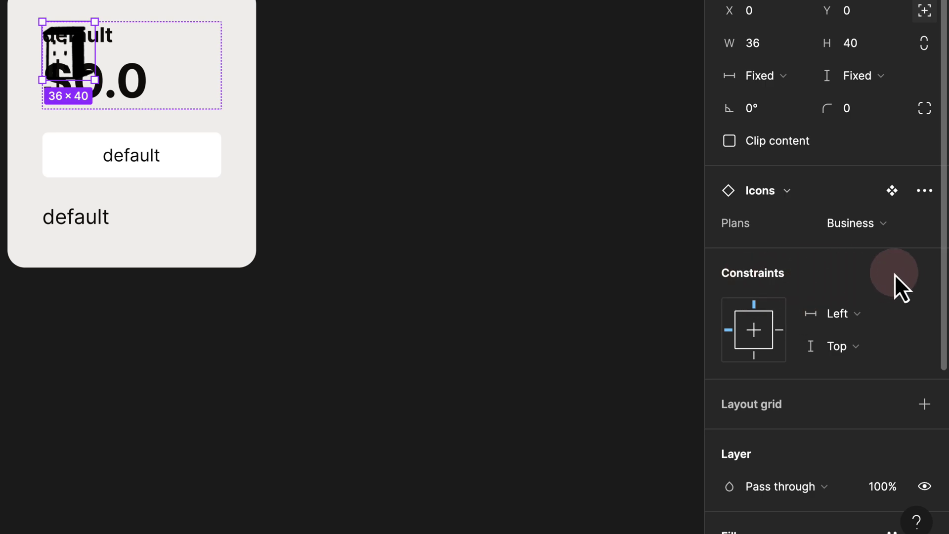
left_click(72, 55)
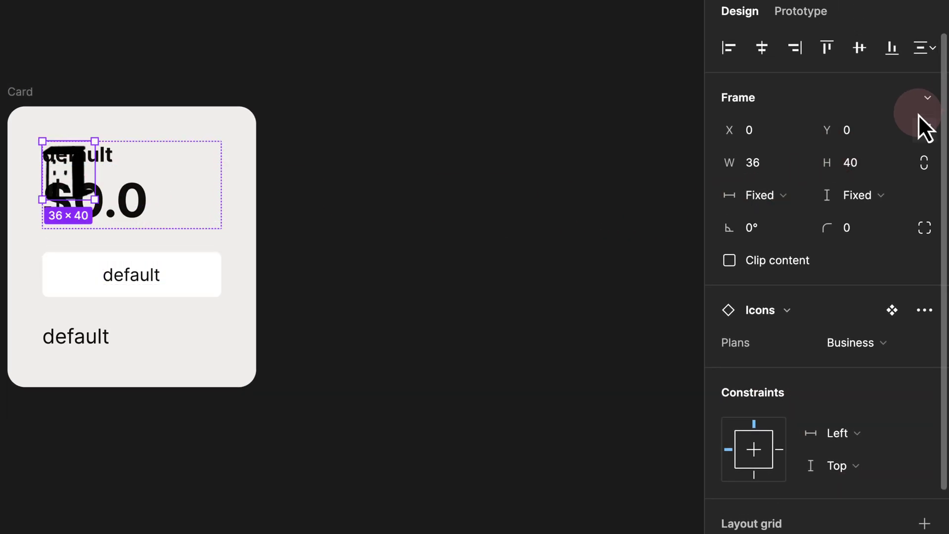
scroll(750, 415, "down", 4)
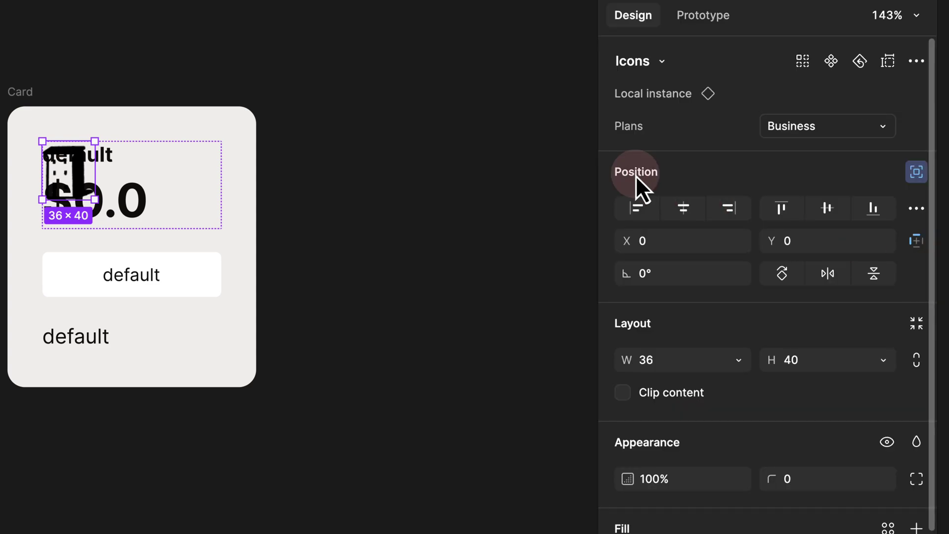
left_click(915, 243)
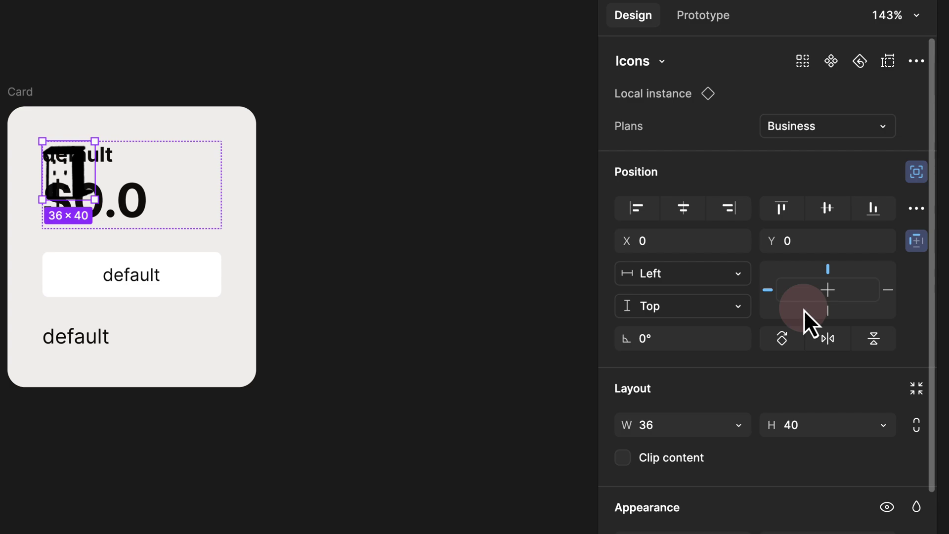
key("ctrl+z")
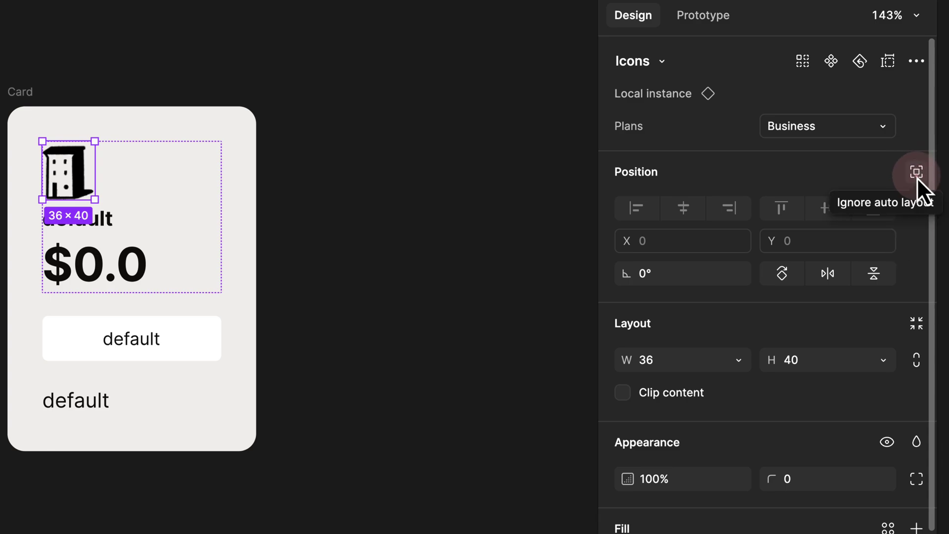
left_click(917, 177)
left_click(918, 252)
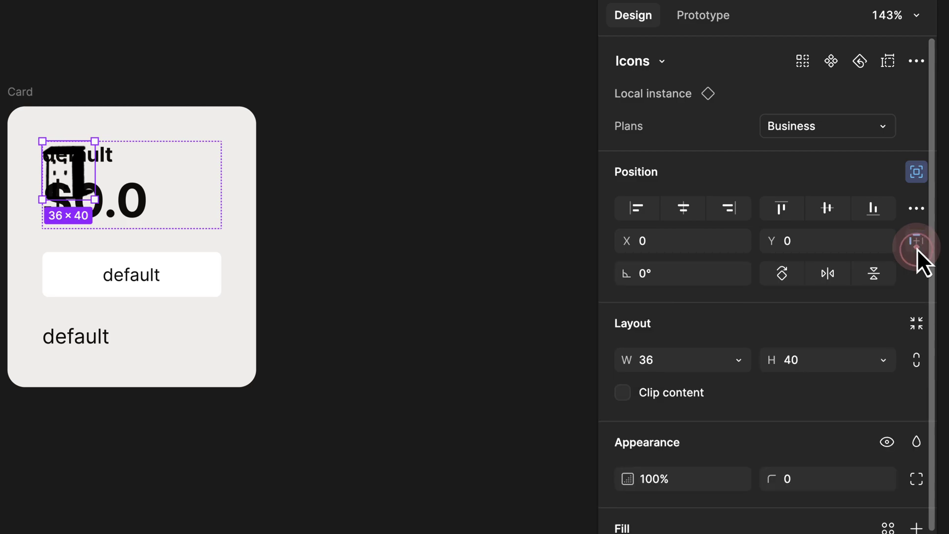
left_click(917, 248)
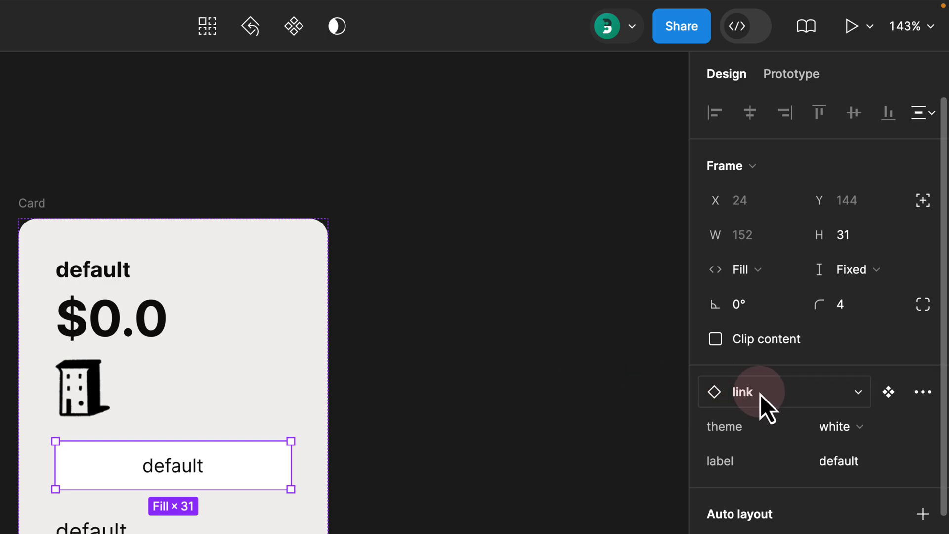
Step: Swap the white link button instance for the chip component, in both old and new UI
left_click(760, 394)
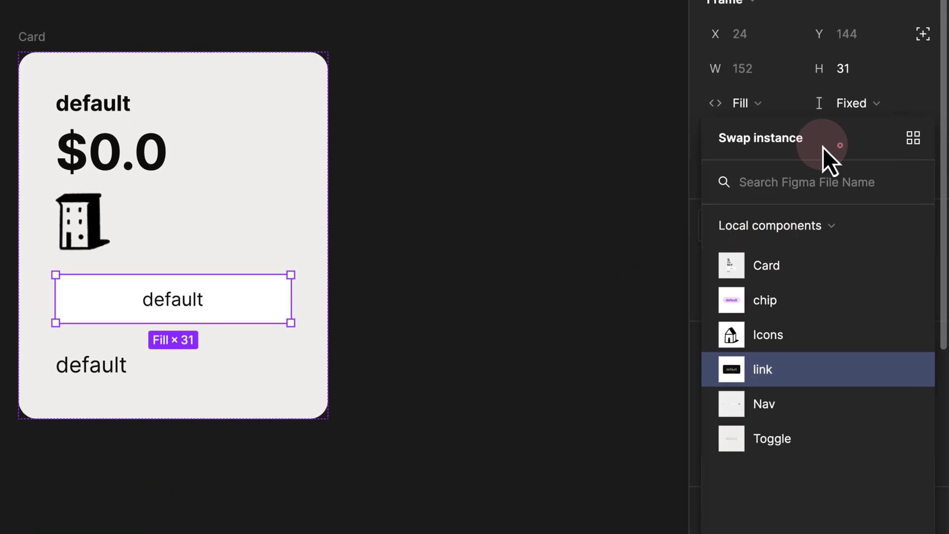
left_click_drag(823, 147, 528, 90)
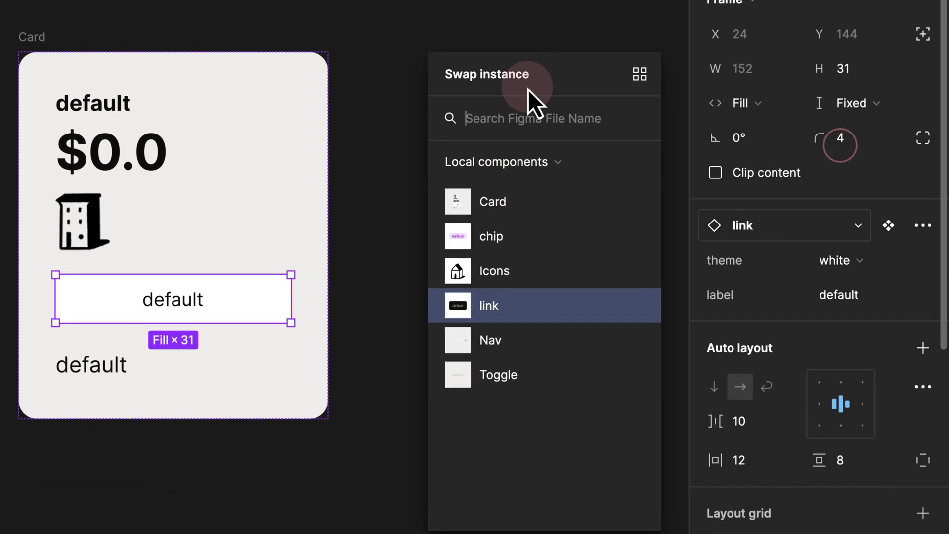
left_click(515, 225)
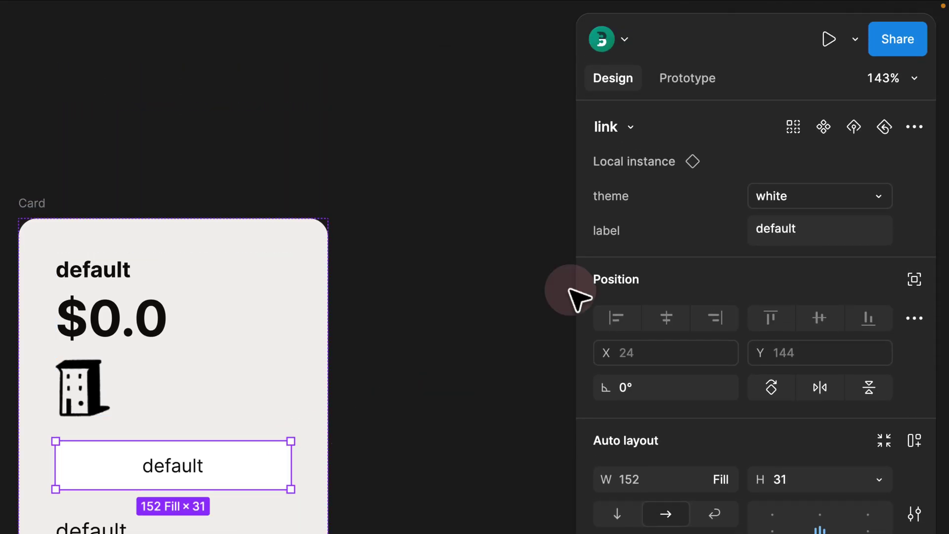
left_click(631, 128)
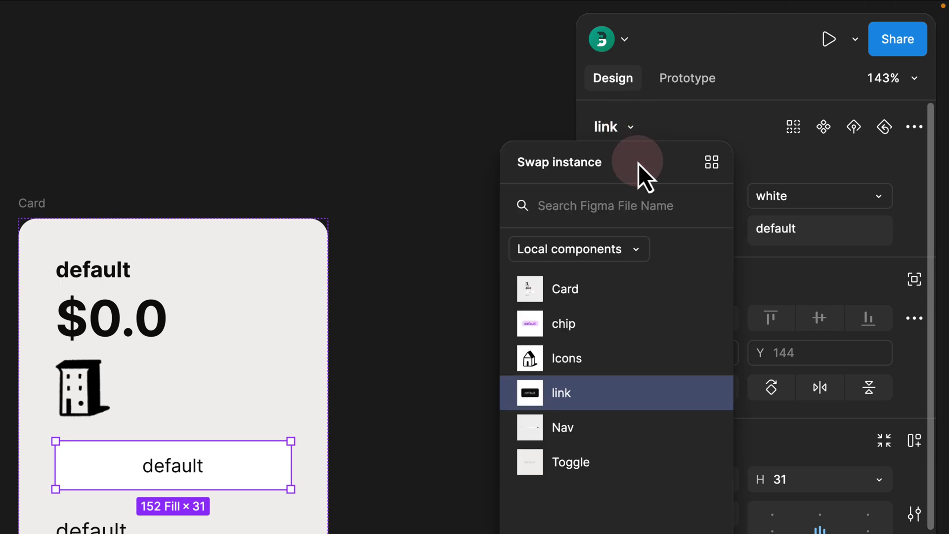
left_click_drag(638, 164, 595, 164)
left_click(542, 319)
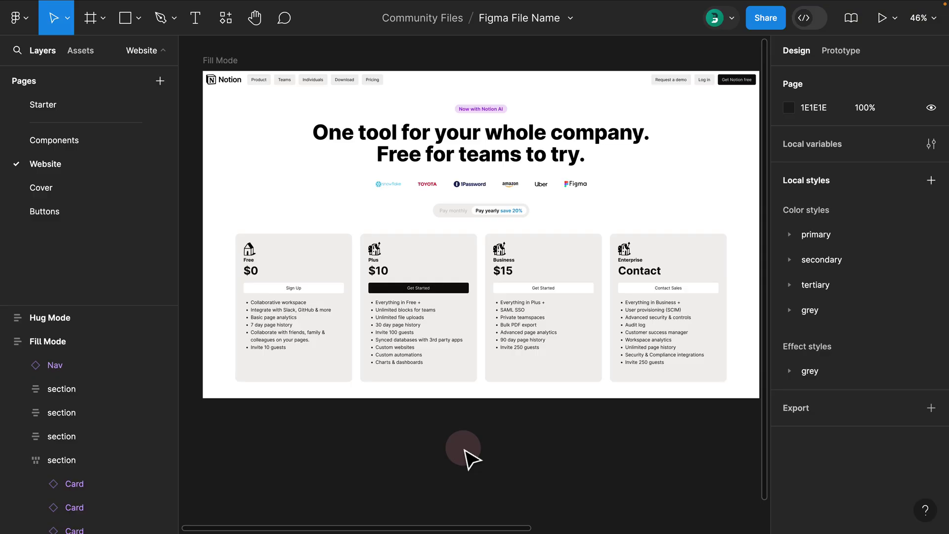
Step: Select the Free pricing card, go to its main Card component and return, in both UIs
left_click(284, 278)
left_click(284, 278)
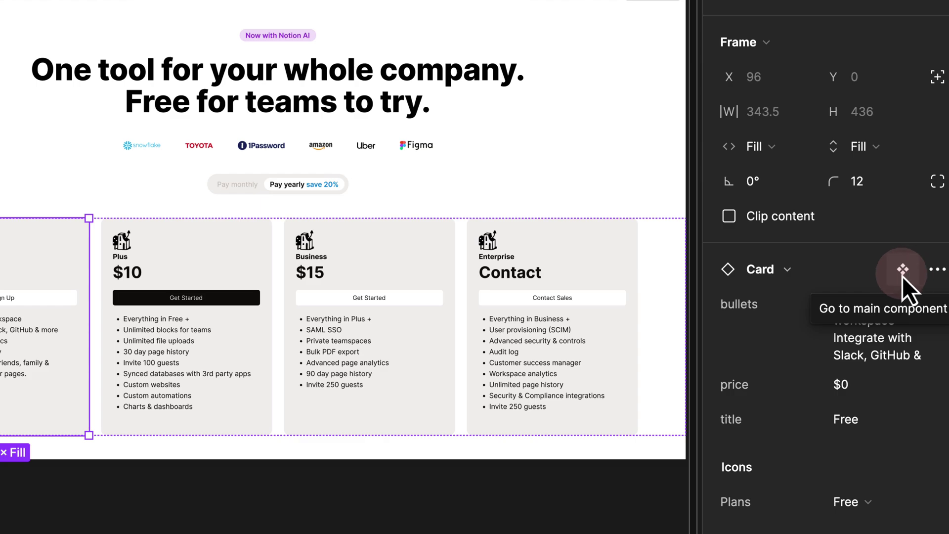
left_click(907, 272)
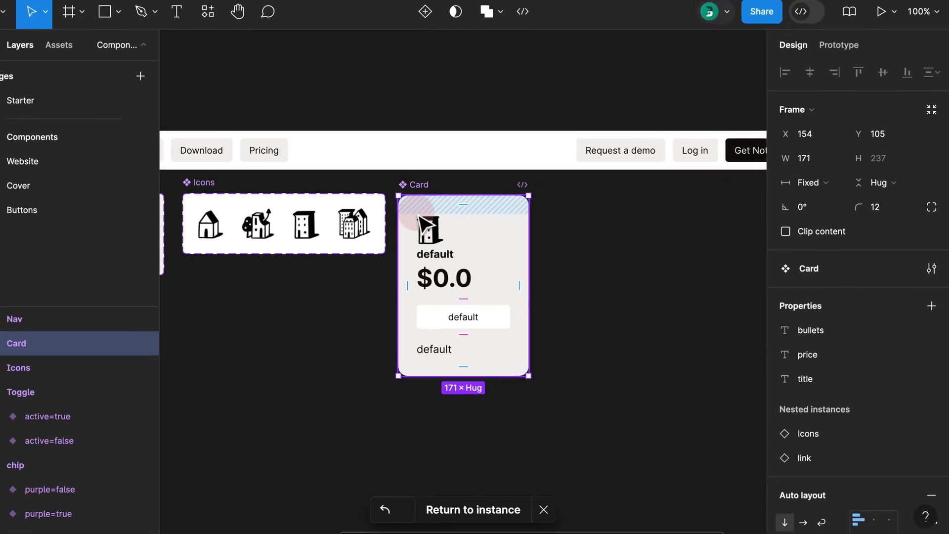
left_click(482, 513)
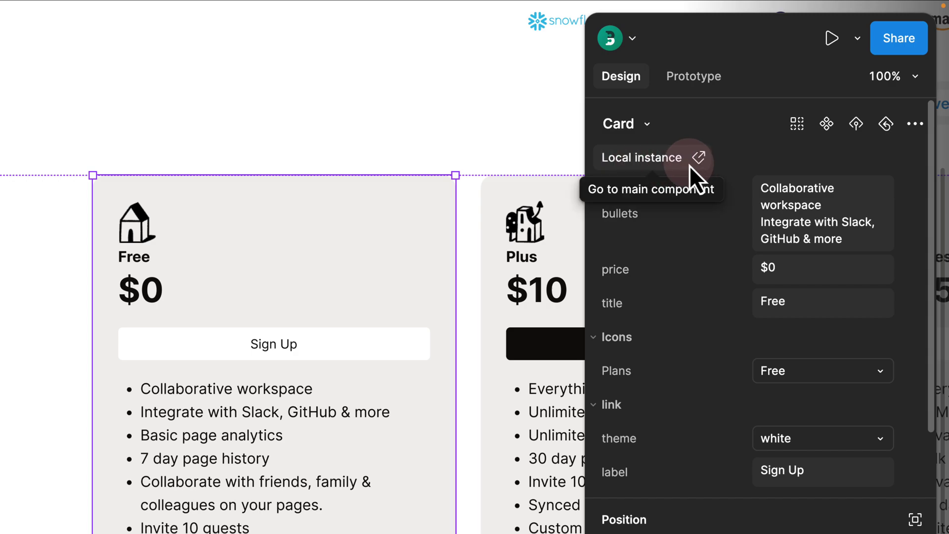
left_click(674, 163)
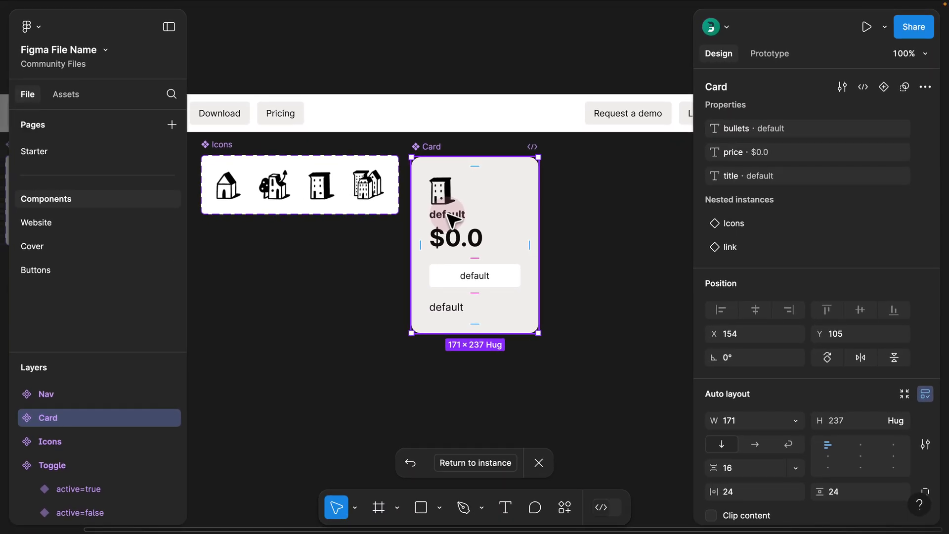
left_click(477, 463)
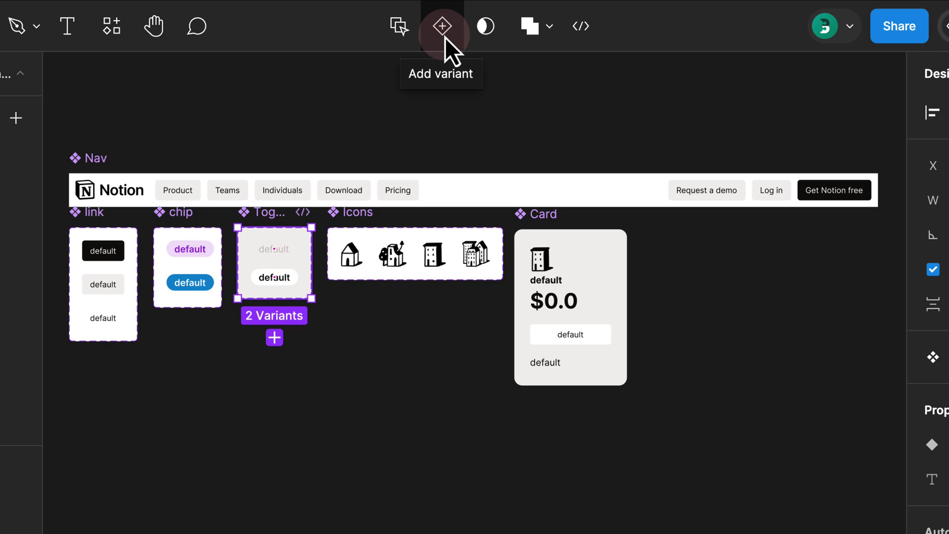
Step: Add new variants to the Toggle component set and edit the new variant's active value
left_click(445, 37)
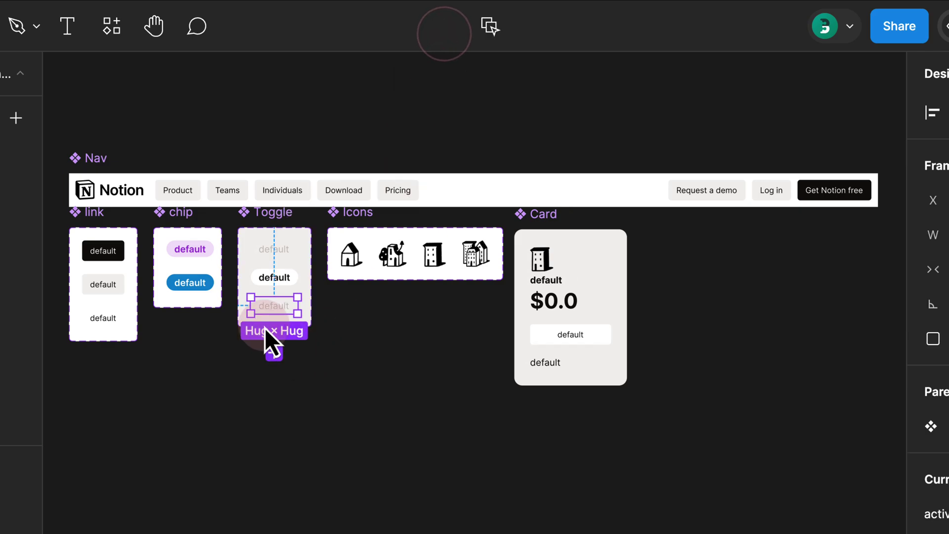
left_click(948, 486)
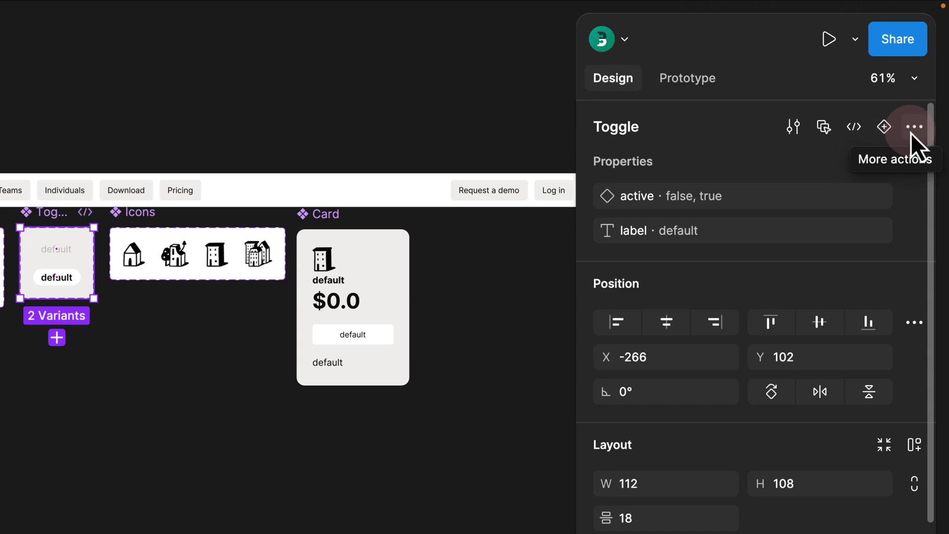
left_click(890, 130)
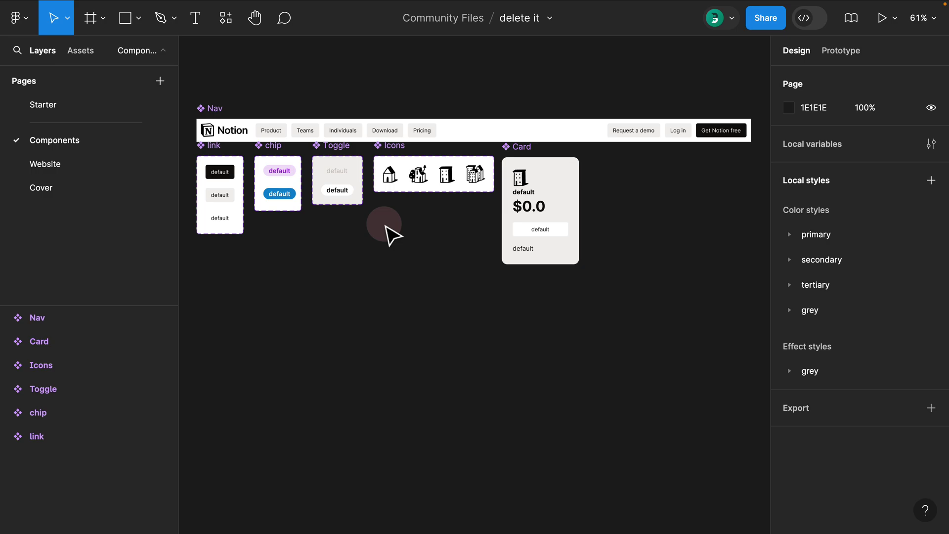
Step: Select the Icons component set and bring up the Create new property choices
left_click(387, 146)
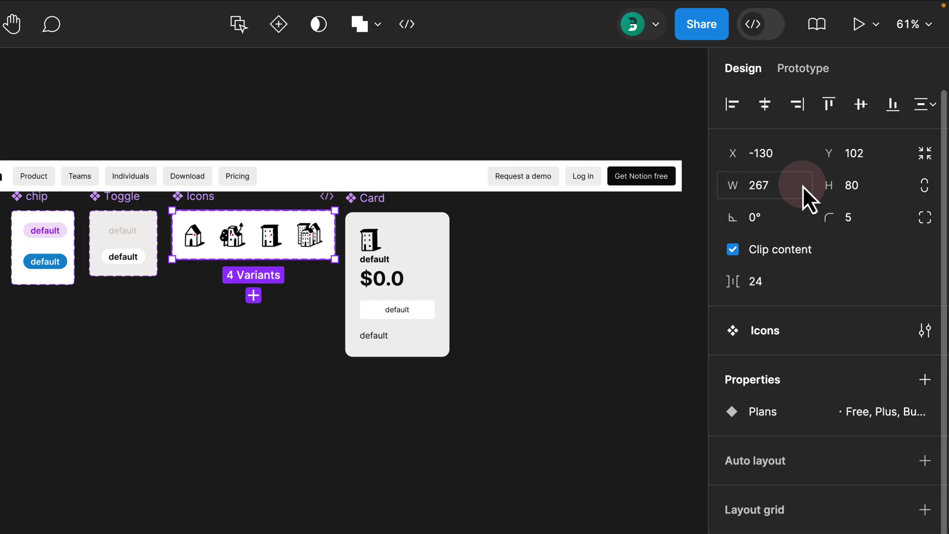
scroll(802, 185, "down", 3)
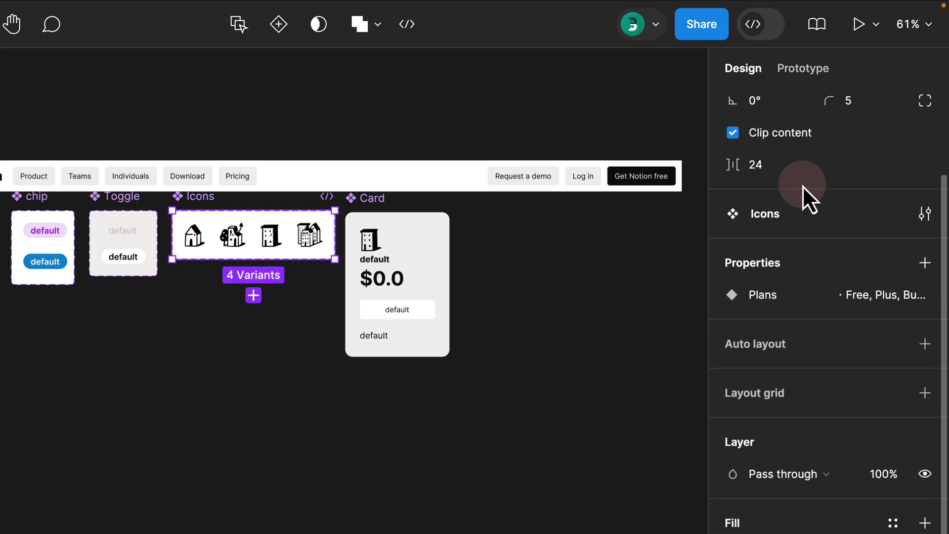
left_click(924, 264)
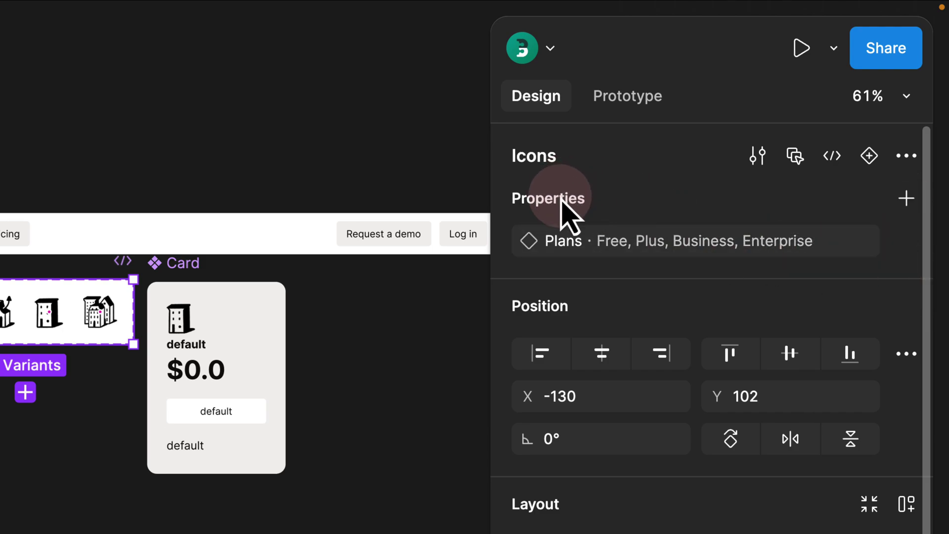
left_click(906, 199)
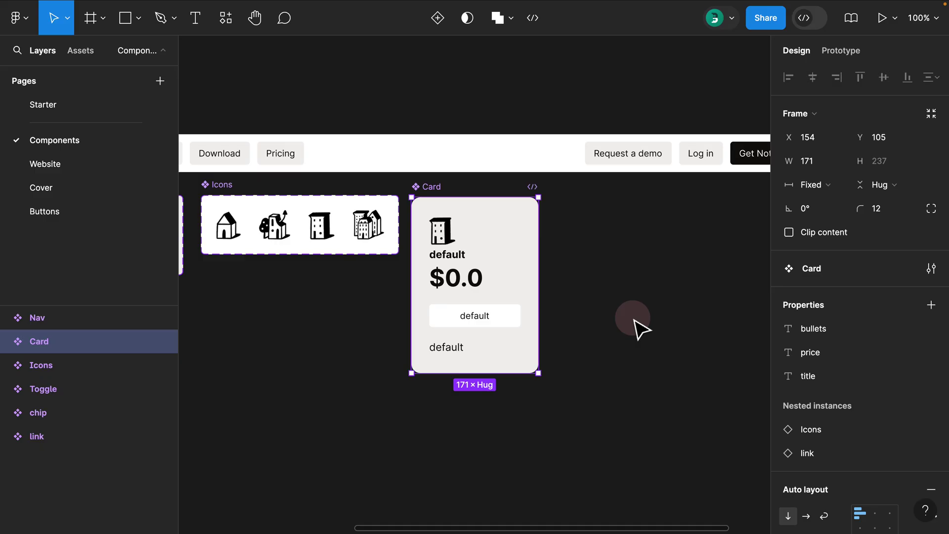
Step: Rename the Card component to Card 2 on the canvas, then to Card 3 from its layer
double_click(434, 186)
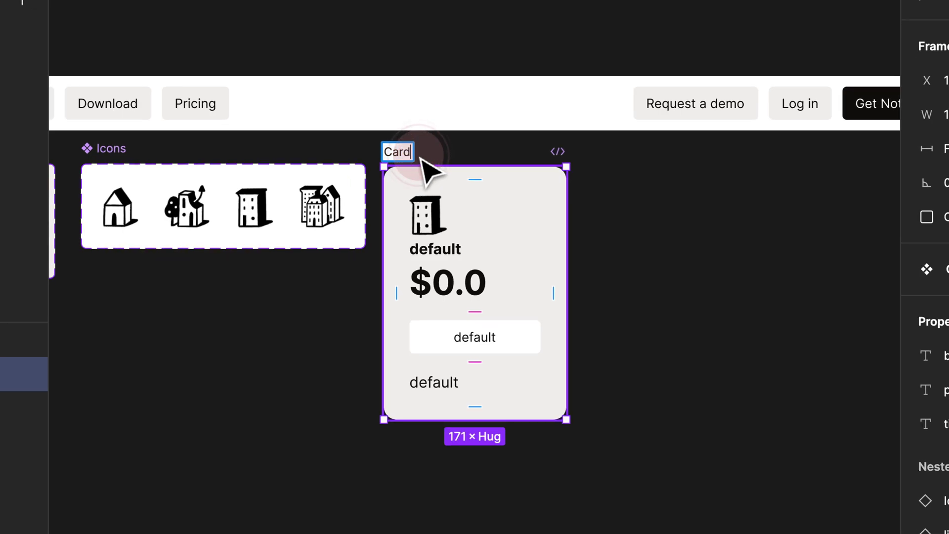
type("2")
key("Return")
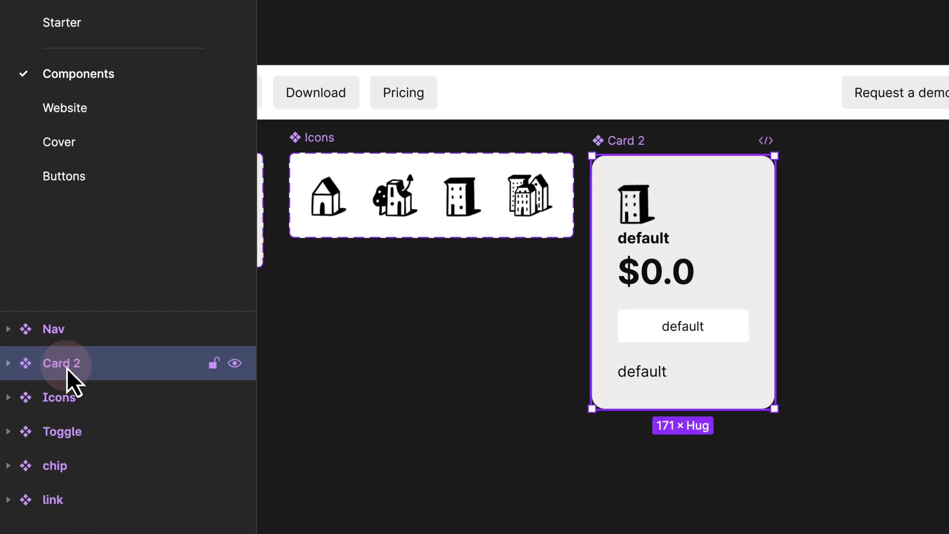
double_click(66, 368)
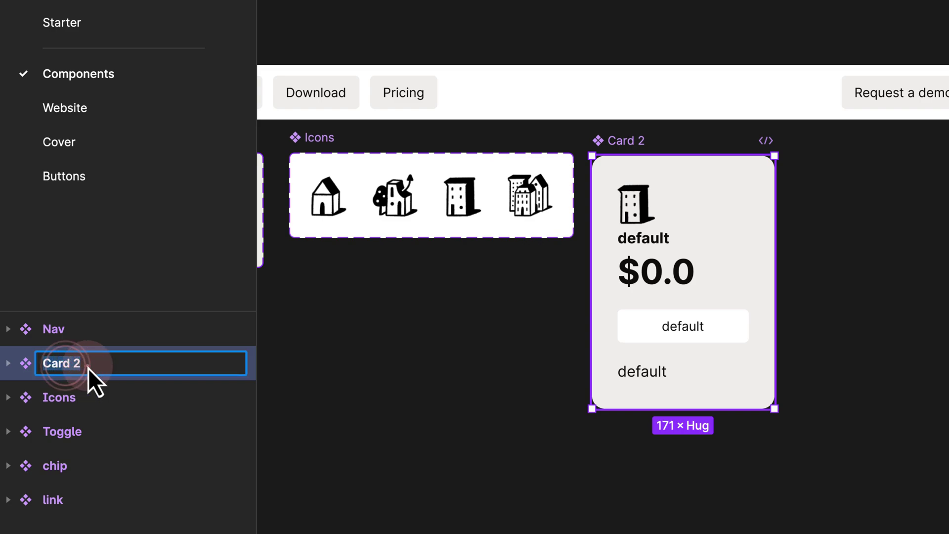
left_click(88, 368)
type("3")
key("Return")
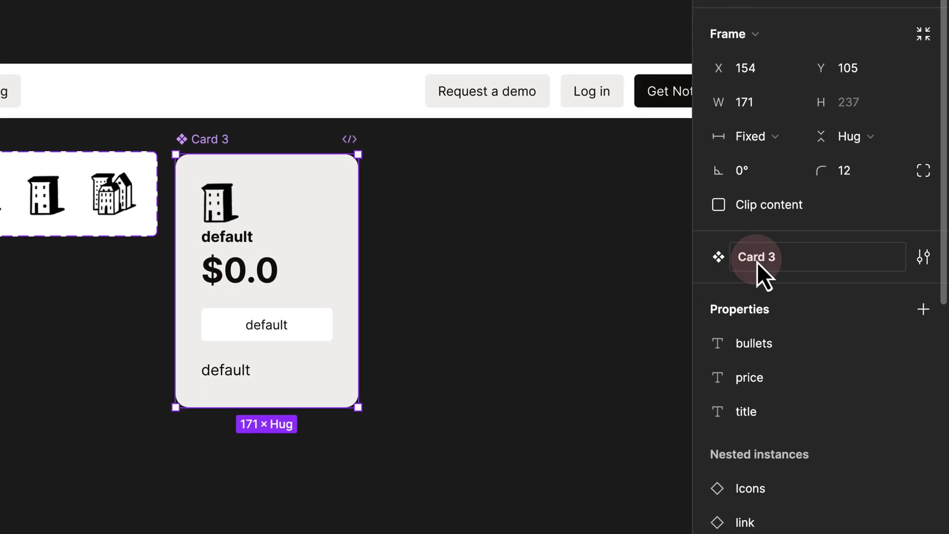
Step: Rename the component to Card 4 in the panel's name field
left_click(757, 262)
left_click(772, 262)
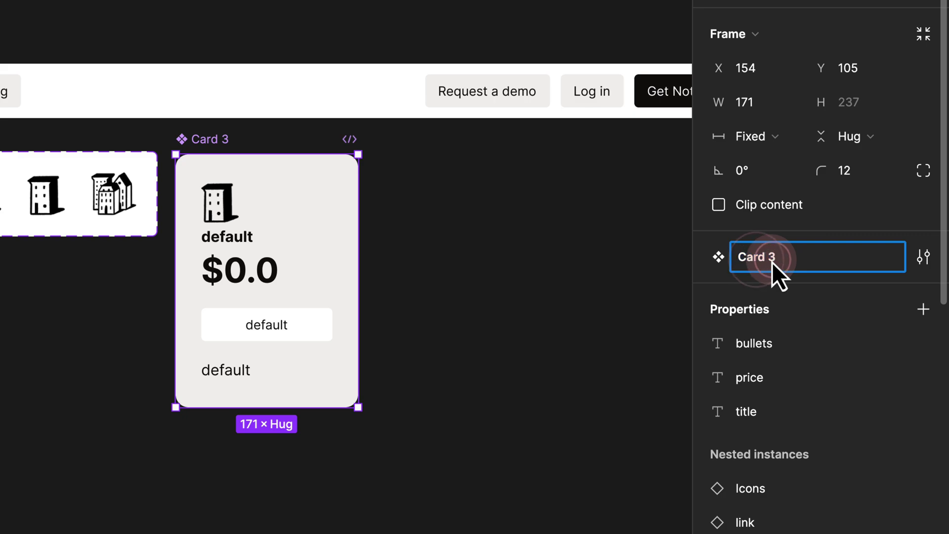
key("BackSpace")
type("4")
key("Return")
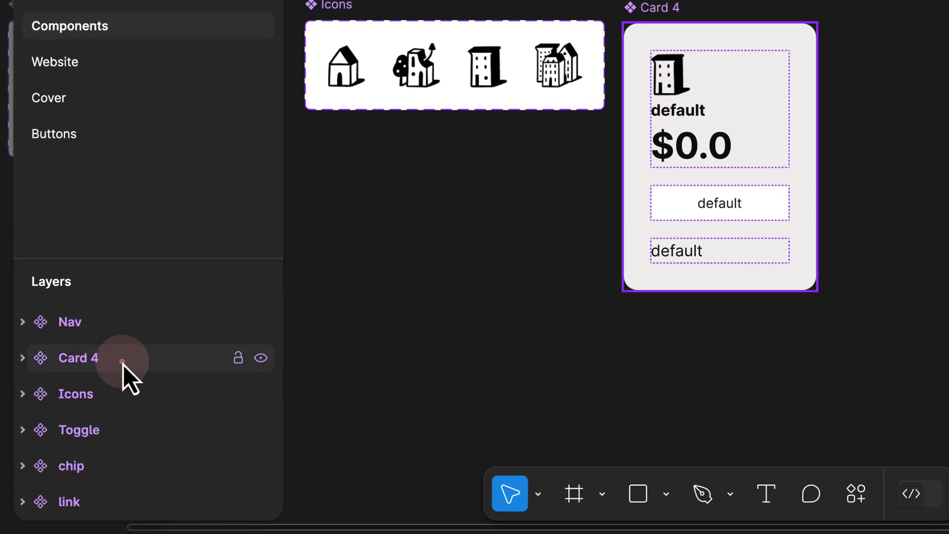
Step: Restore the Card 4 component's name to Card
left_click(81, 422)
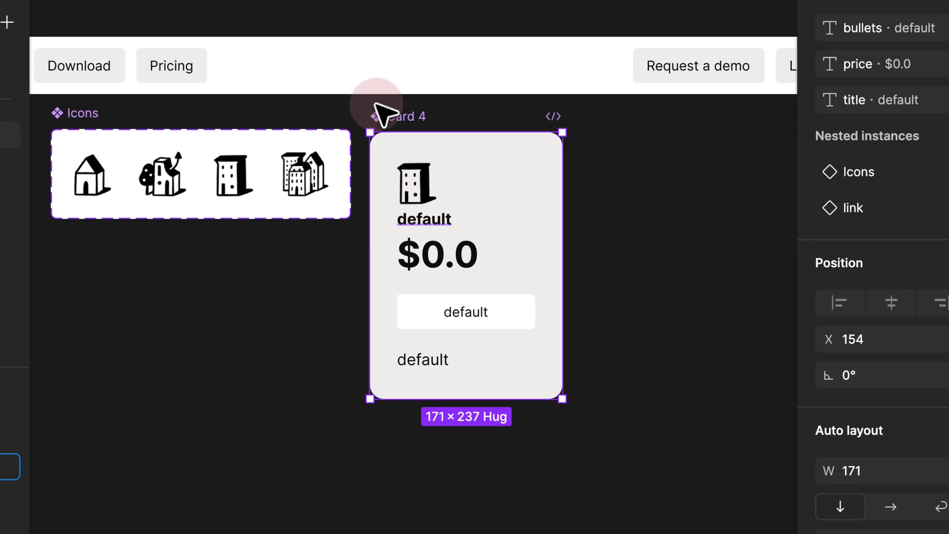
double_click(379, 112)
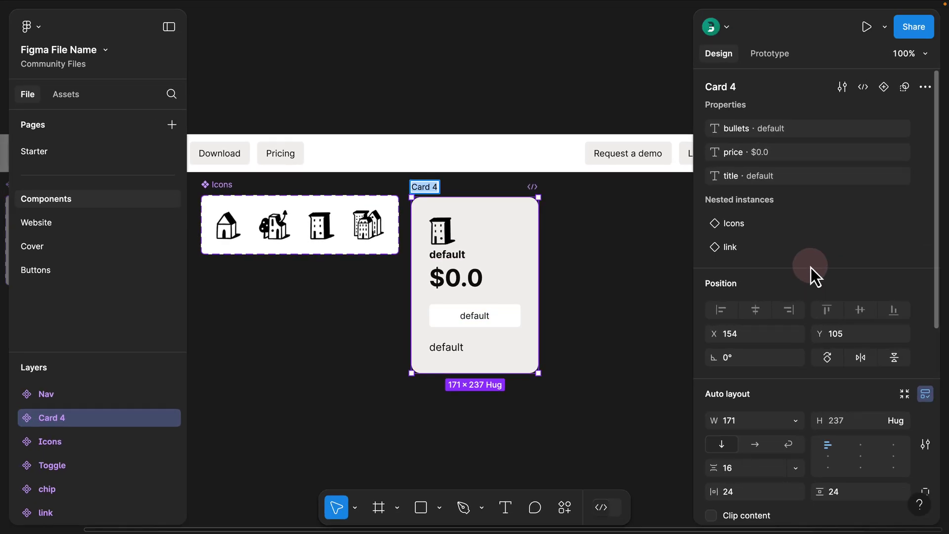
left_click(812, 275)
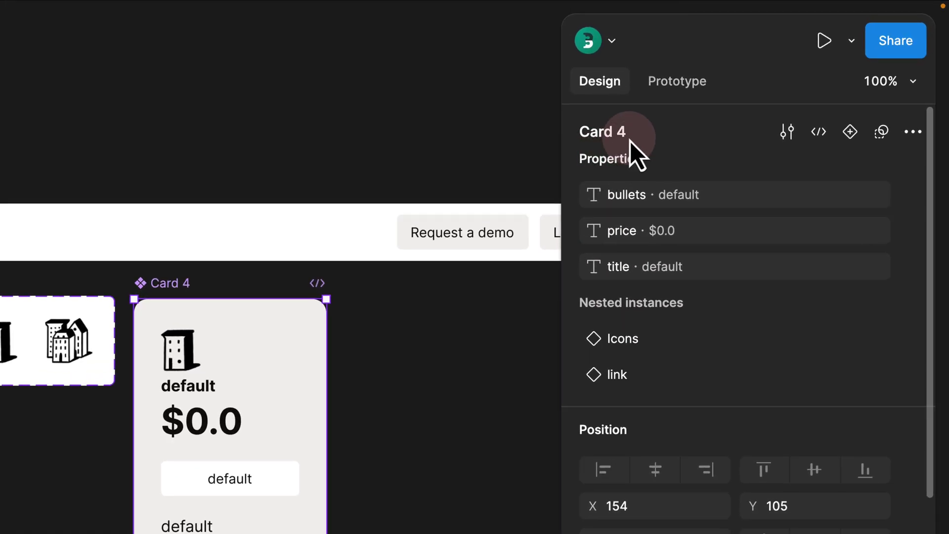
double_click(643, 132)
key("Right")
key("BackSpace")
key("BackSpace")
key("Return")
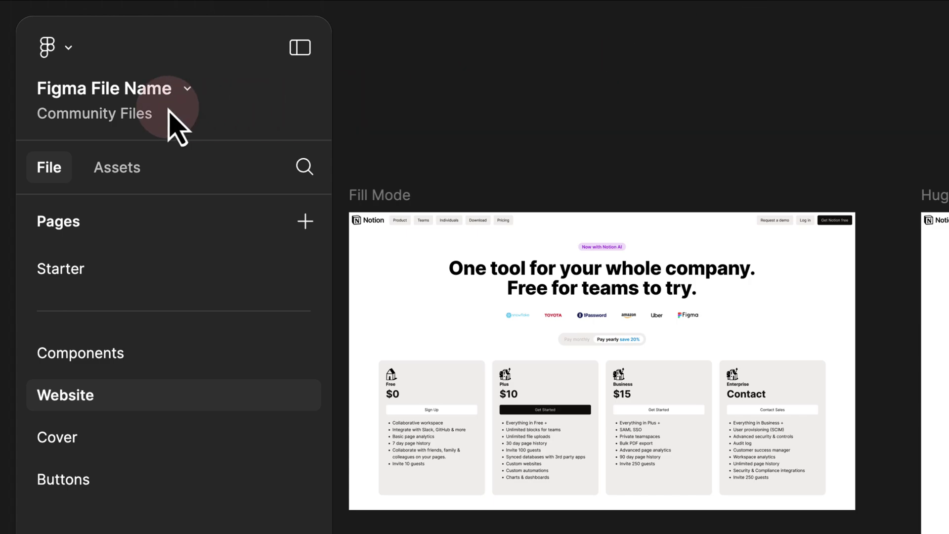
double_click(143, 90)
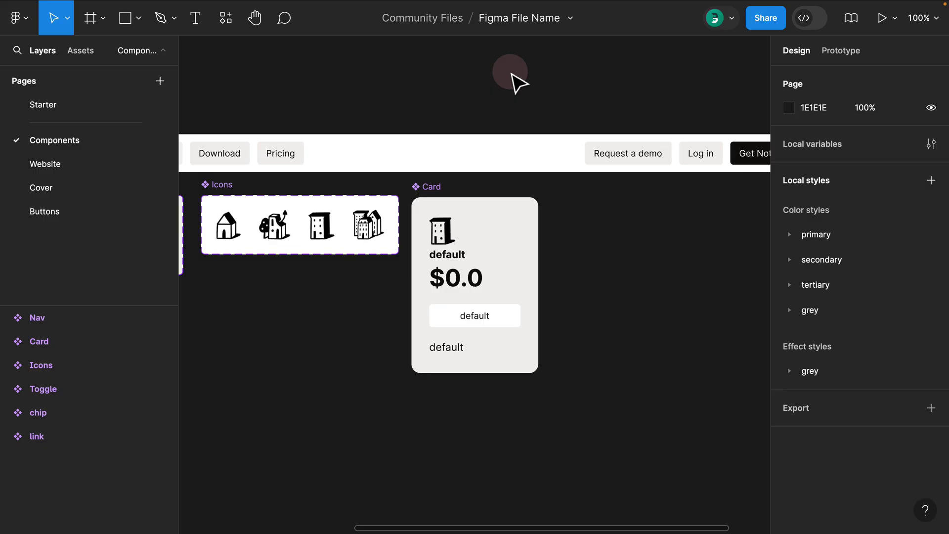
left_click(435, 188)
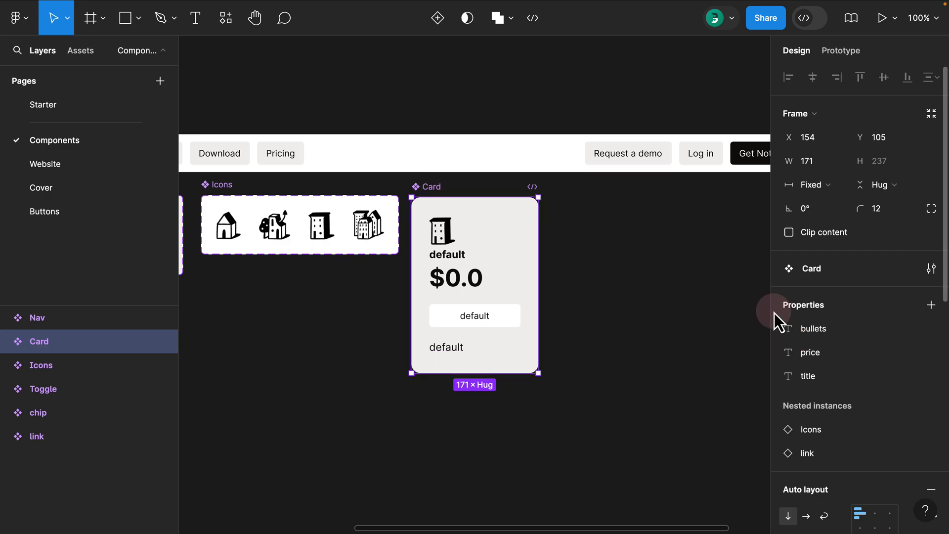
scroll(775, 315, "down", 3)
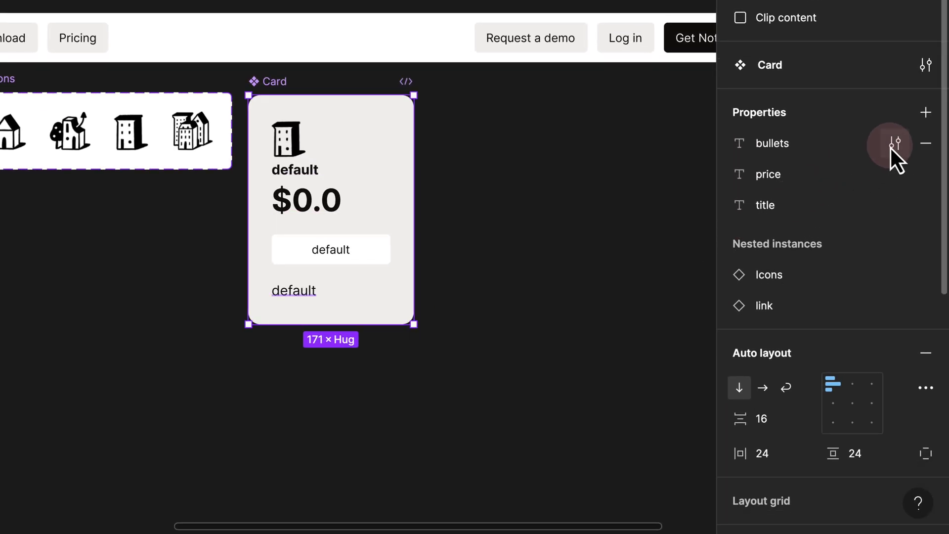
left_click(895, 145)
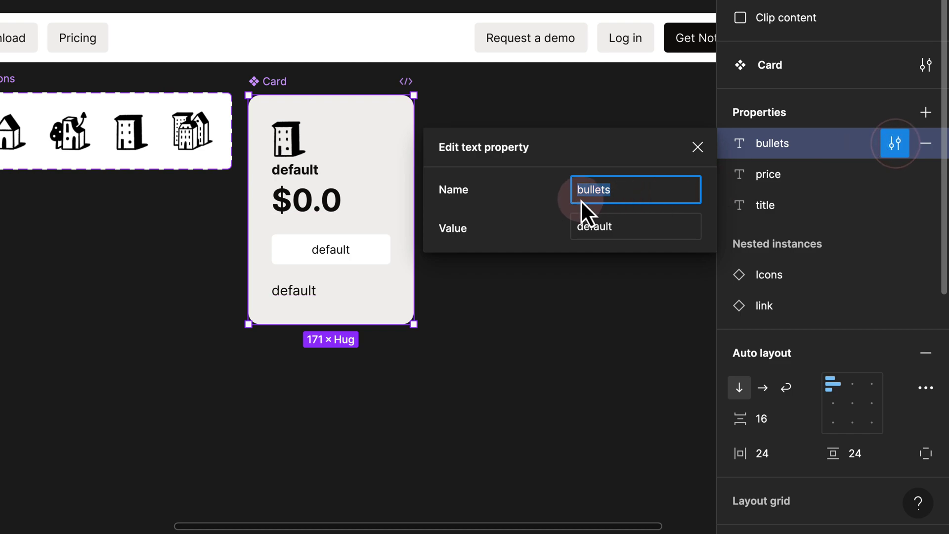
left_click(597, 191)
left_click(695, 147)
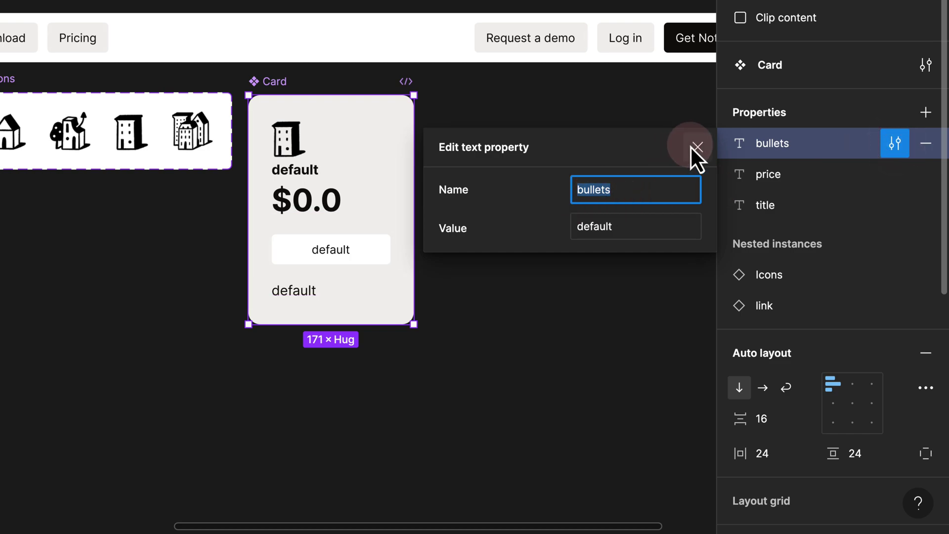
left_click(764, 146)
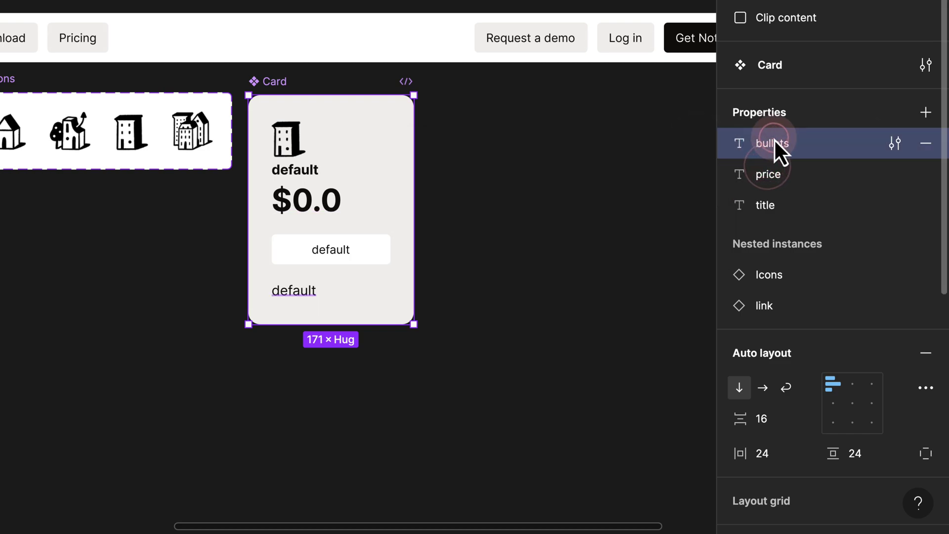
double_click(778, 144)
left_click(771, 175)
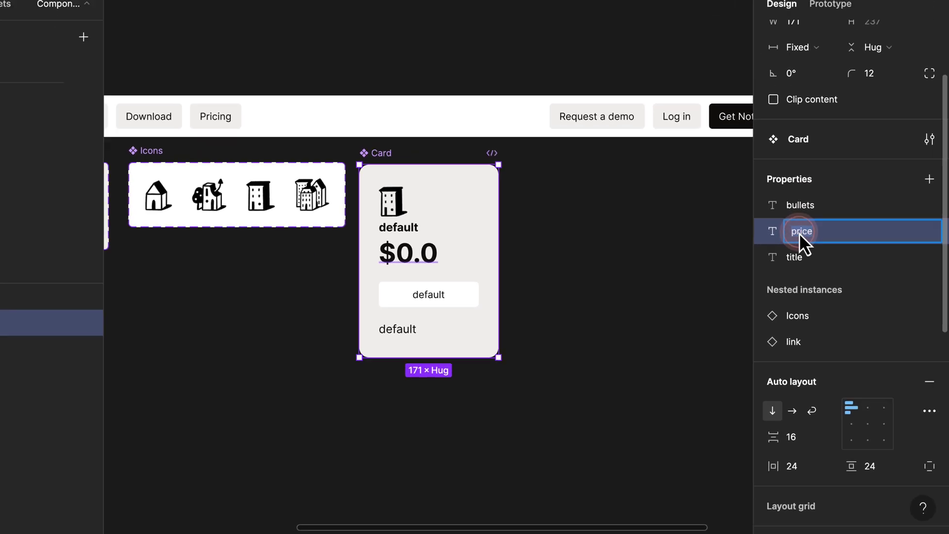
left_click(453, 102)
left_click(429, 193)
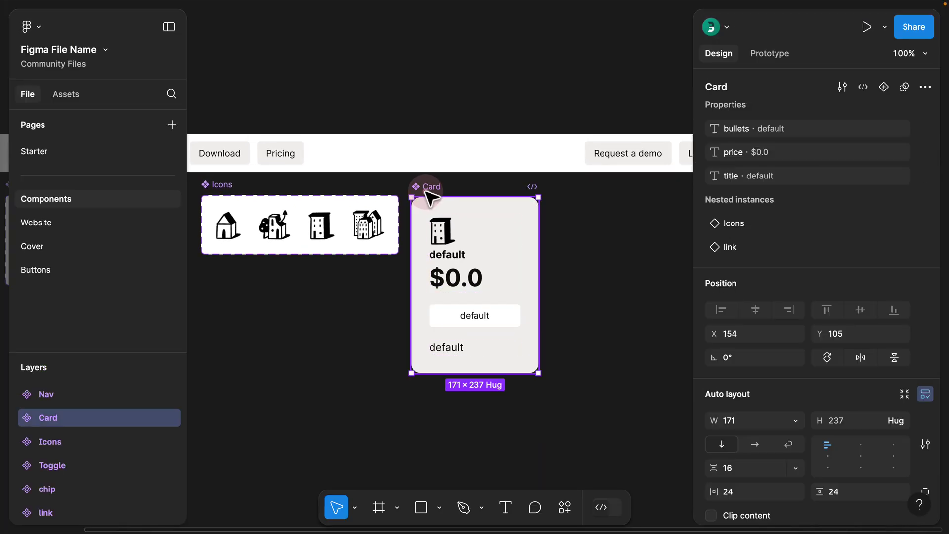
left_click(731, 128)
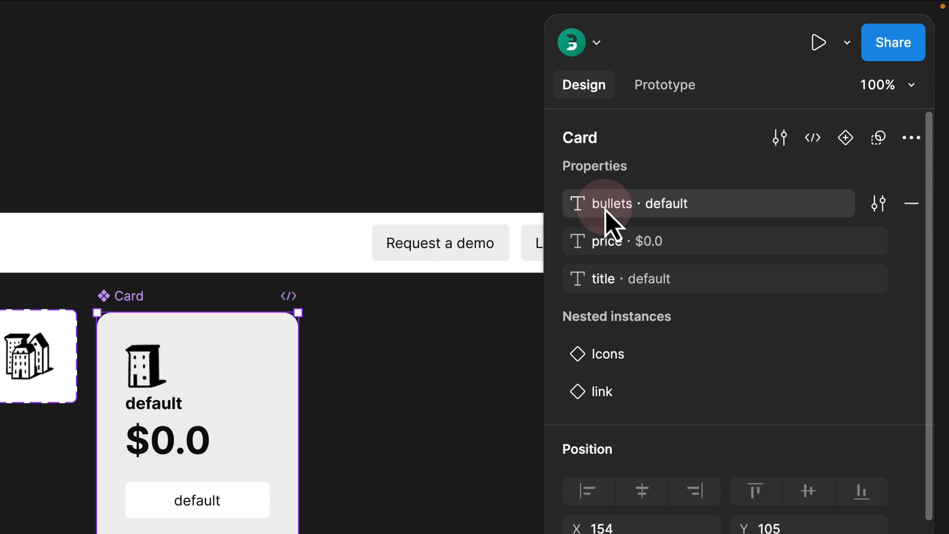
left_click(879, 203)
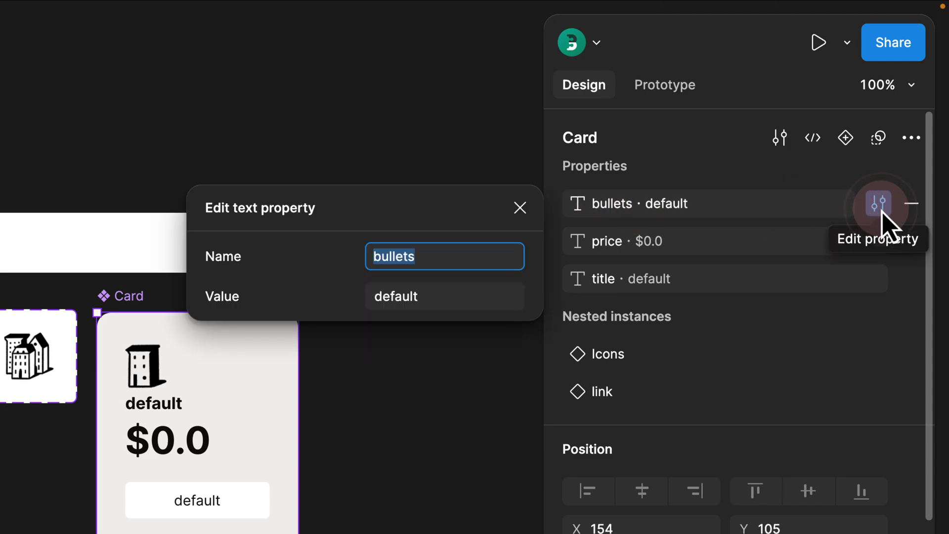
left_click(394, 258)
left_click(520, 207)
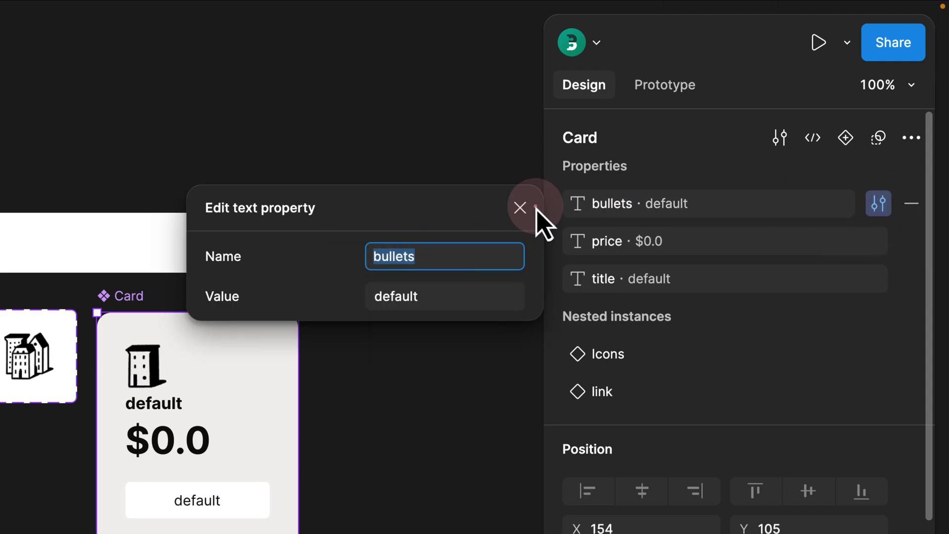
double_click(611, 204)
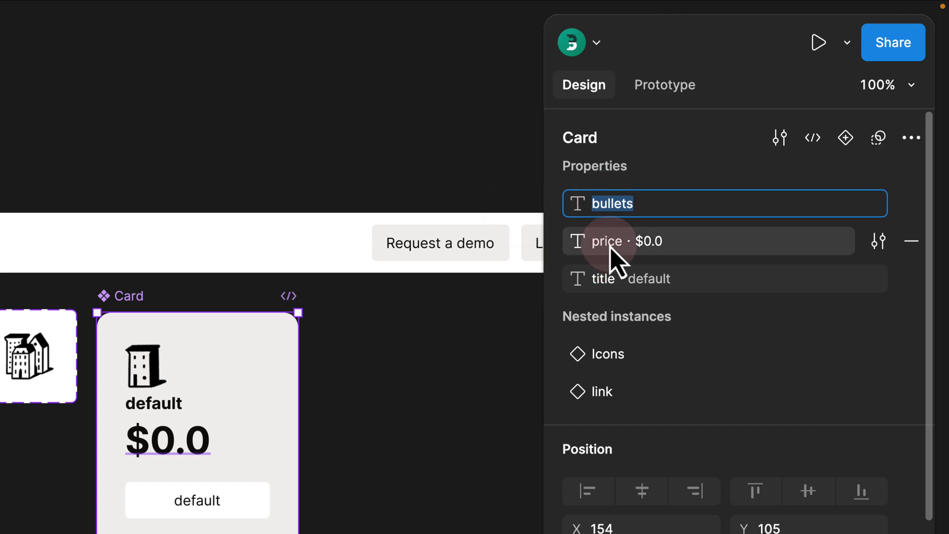
double_click(620, 241)
double_click(619, 278)
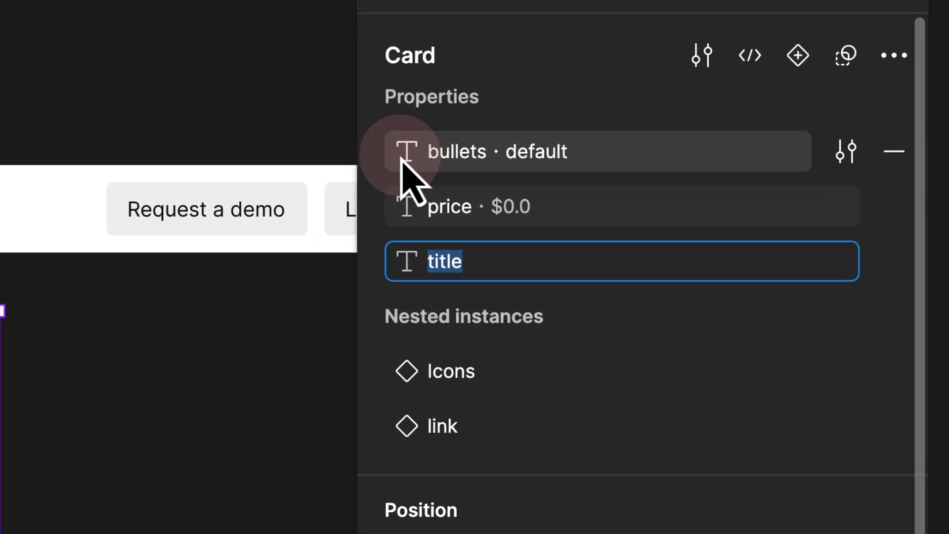
left_click_drag(457, 175, 451, 225)
left_click_drag(373, 211, 381, 159)
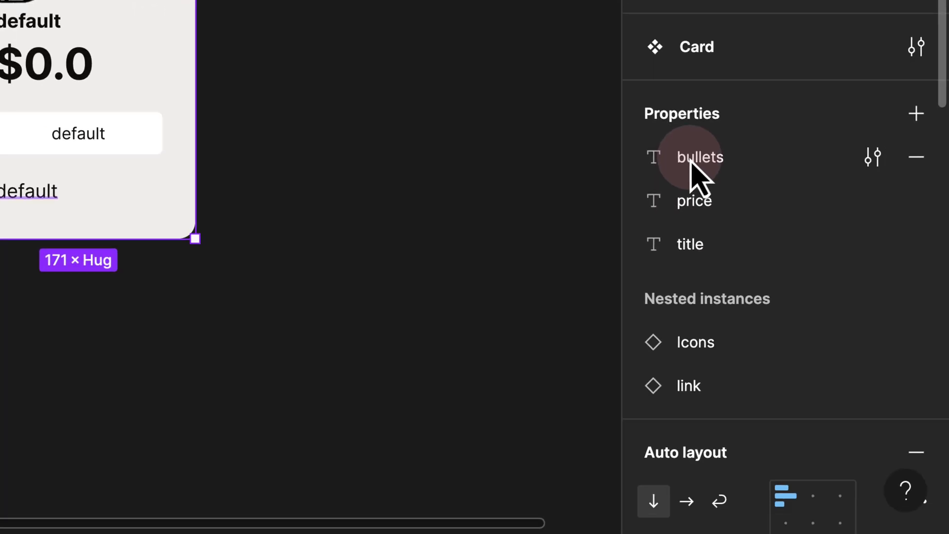
left_click_drag(691, 169, 640, 158)
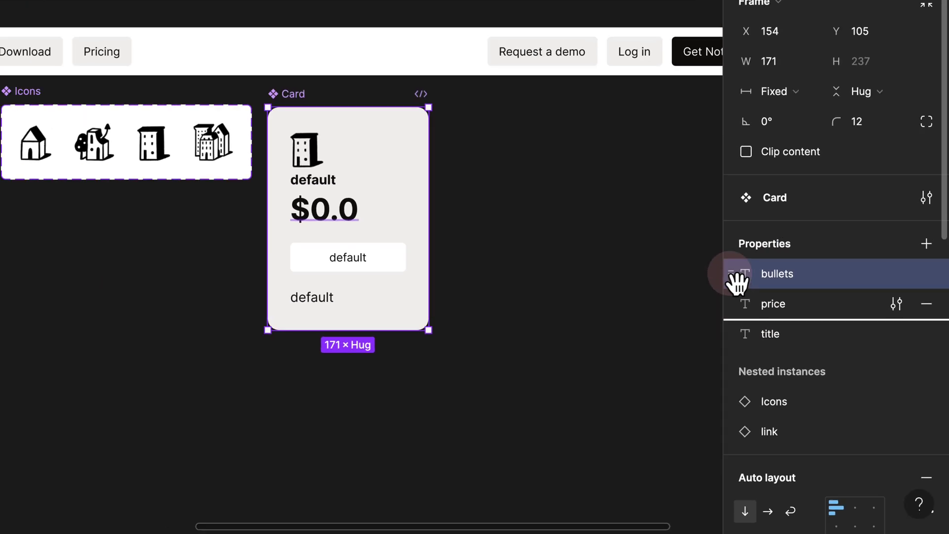